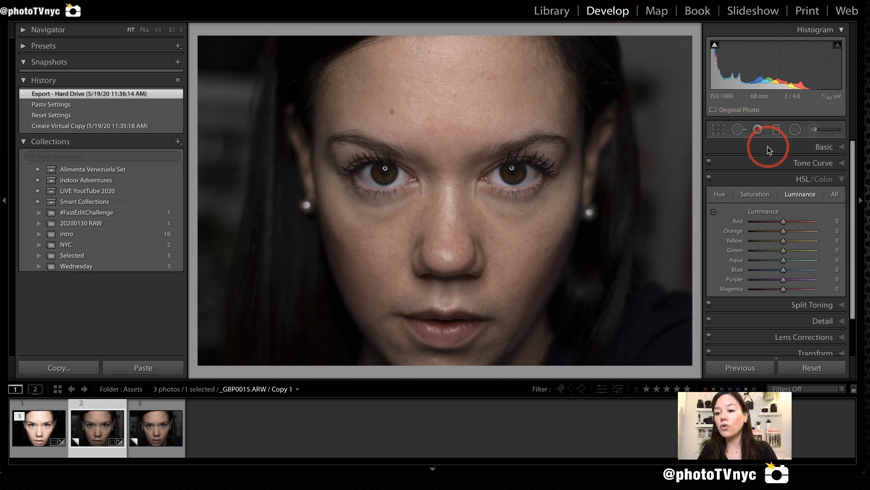
Step: Raise the portrait's Exposure in the Basic adjustments to +1.45
left_click(822, 148)
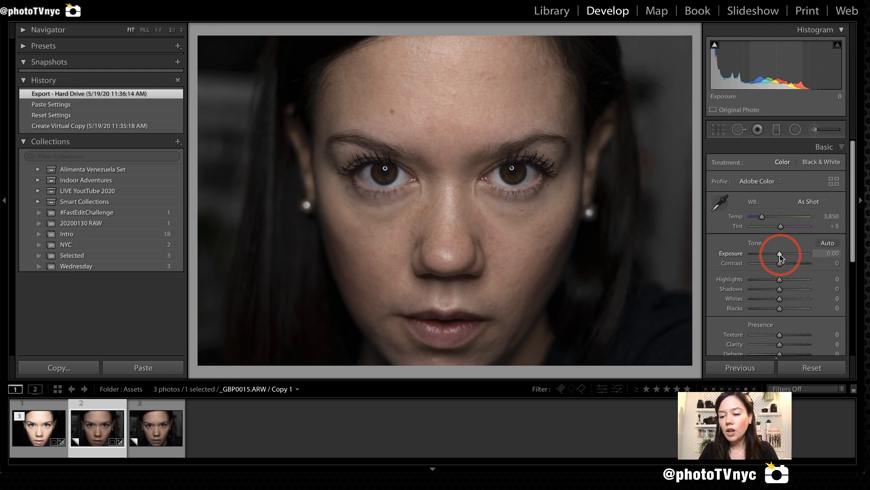
left_click_drag(780, 255, 787, 253)
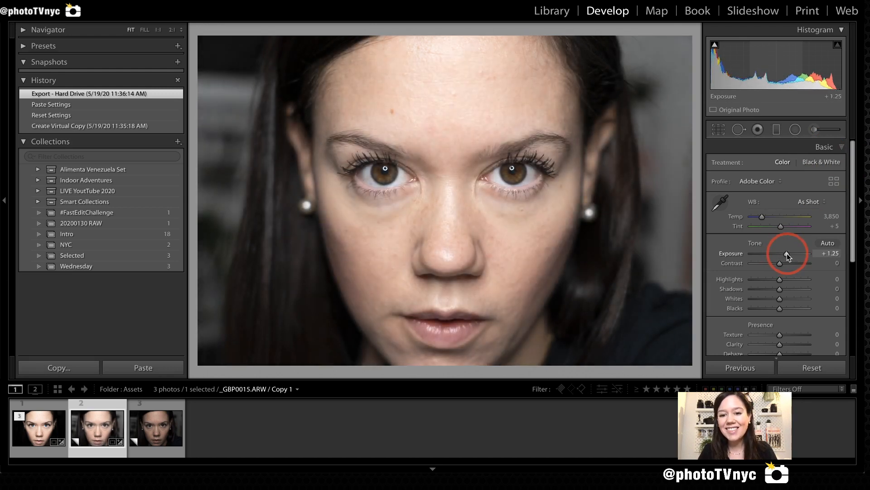
left_click_drag(788, 253, 789, 253)
left_click_drag(716, 239, 843, 261)
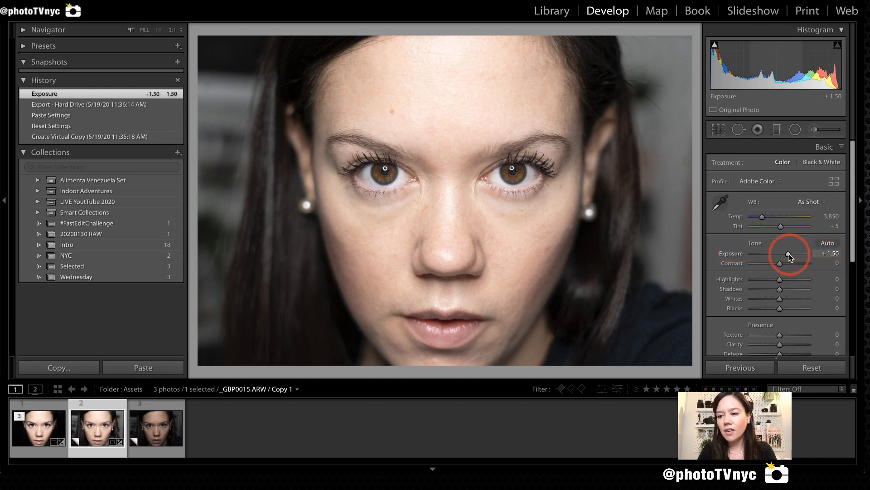
left_click_drag(789, 254, 789, 255)
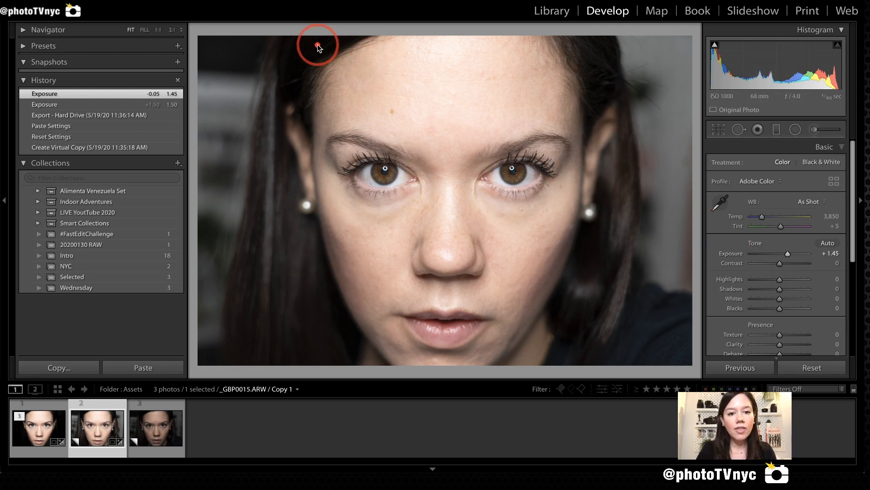
left_click_drag(317, 43, 471, 166)
mouse_move(489, 219)
left_mouse_down()
mouse_move(554, 333)
mouse_move(558, 357)
mouse_move(571, 357)
left_mouse_up()
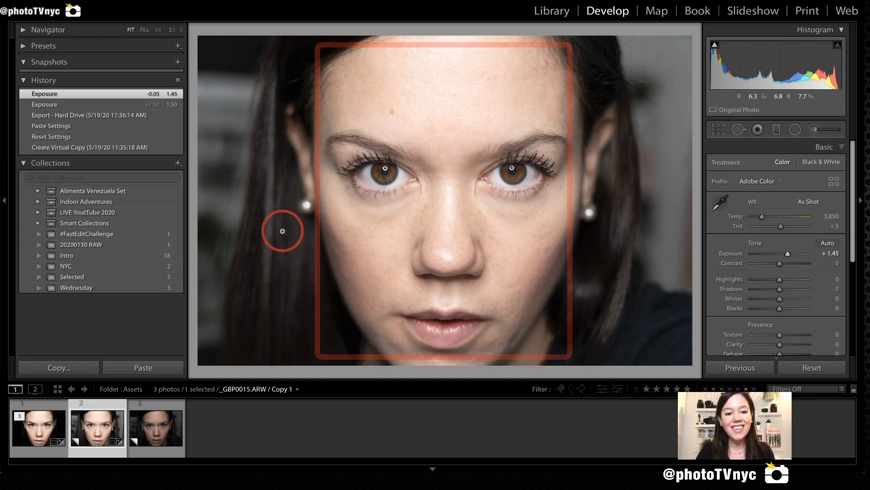
mouse_move(199, 51)
left_mouse_down()
mouse_move(278, 291)
mouse_move(278, 340)
left_mouse_up()
mouse_move(611, 40)
left_mouse_down()
mouse_move(667, 140)
mouse_move(682, 364)
mouse_move(689, 362)
left_mouse_up()
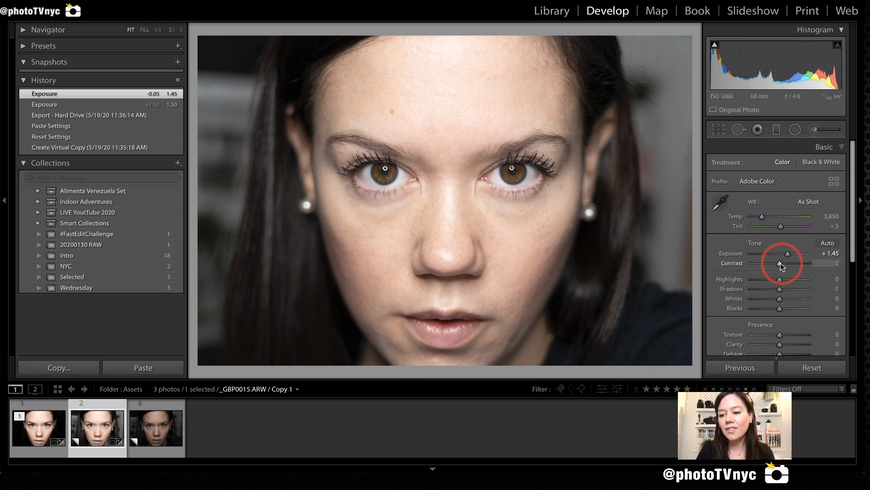
Step: Set the portrait's Contrast to +8 and lower Shadows to -45
left_click_drag(781, 263, 782, 263)
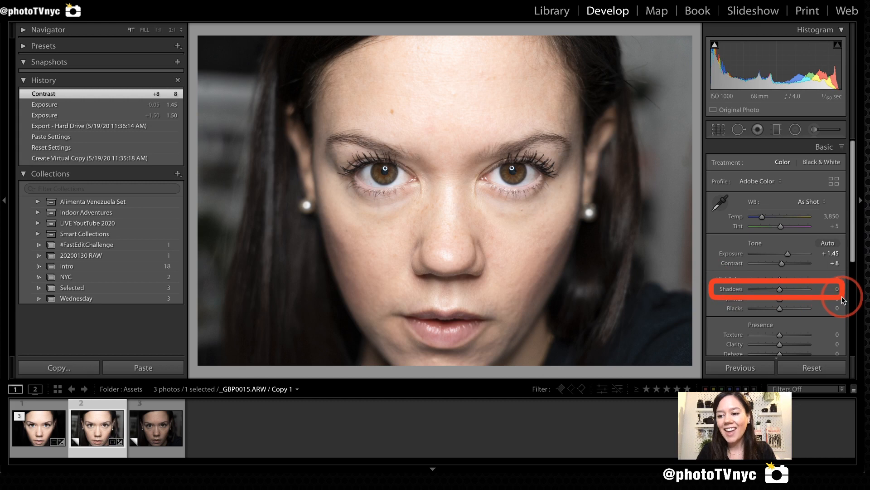
left_click_drag(779, 289, 766, 290)
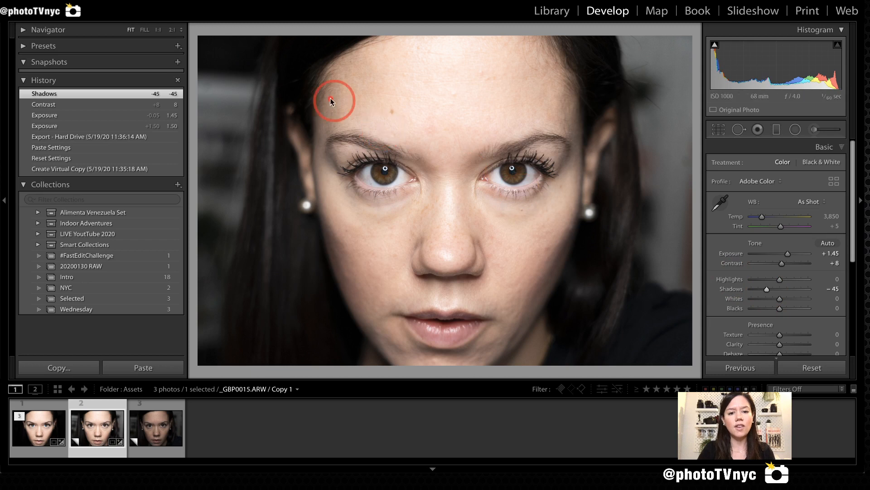
mouse_move(257, 50)
left_mouse_down()
mouse_move(280, 105)
mouse_move(317, 349)
left_mouse_up()
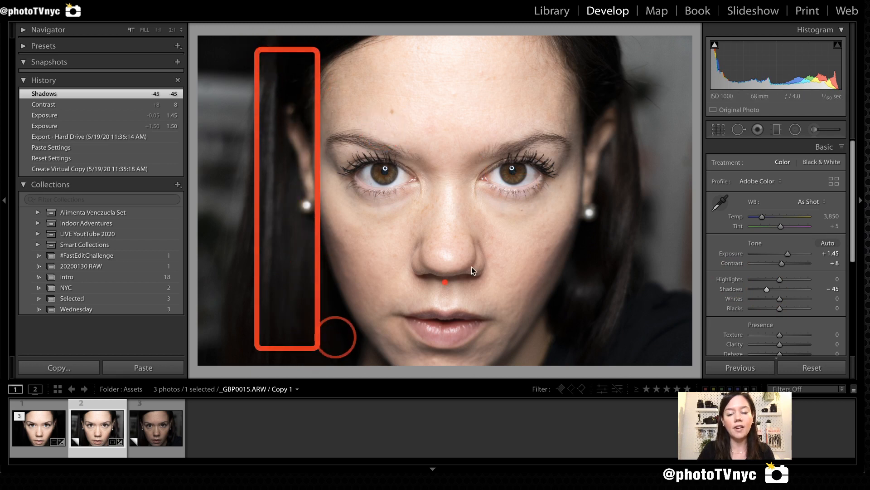
left_click_drag(599, 48, 648, 348)
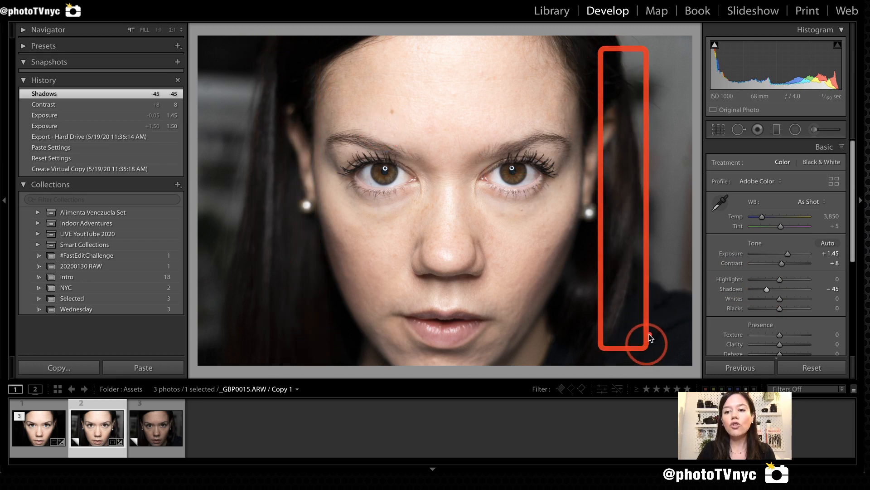
left_click_drag(618, 40, 689, 306)
mouse_move(204, 53)
left_mouse_down()
mouse_move(247, 75)
mouse_move(244, 391)
left_mouse_up()
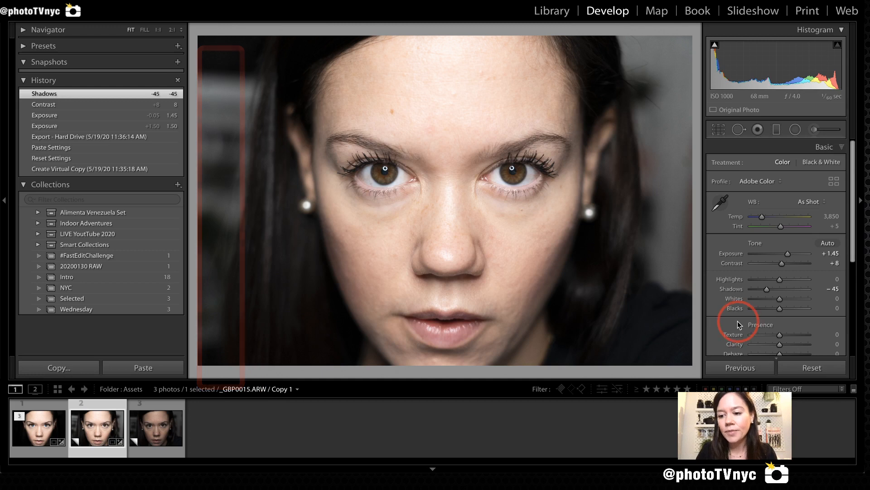
scroll(768, 225, "down", 2)
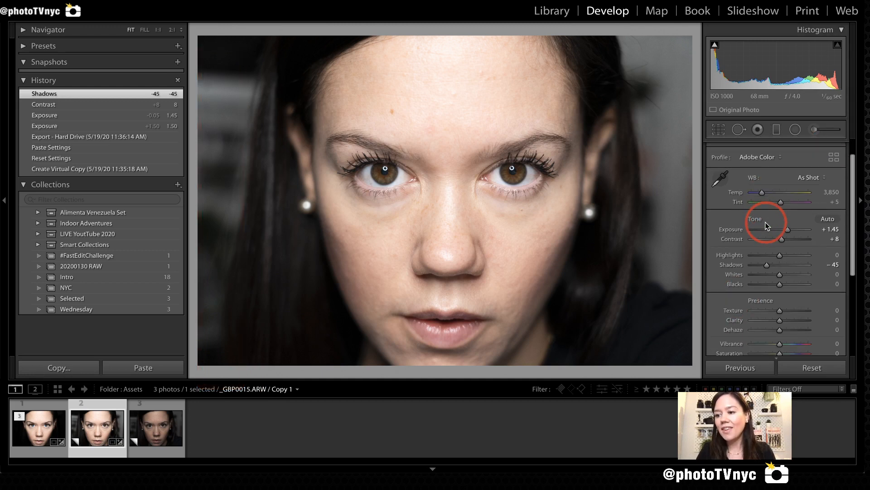
scroll(815, 170, "up", 2)
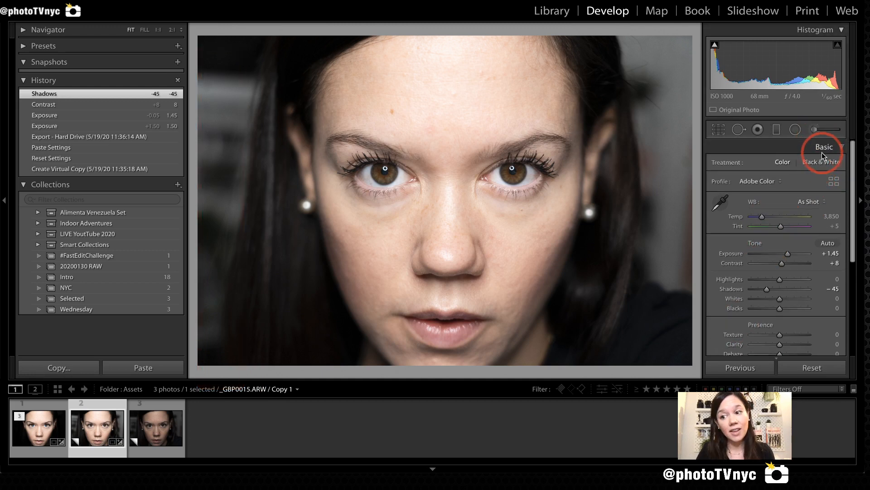
Step: Raise the Red luminance to +36 in the HSL adjustments and collapse the HSL settings
left_click(822, 150)
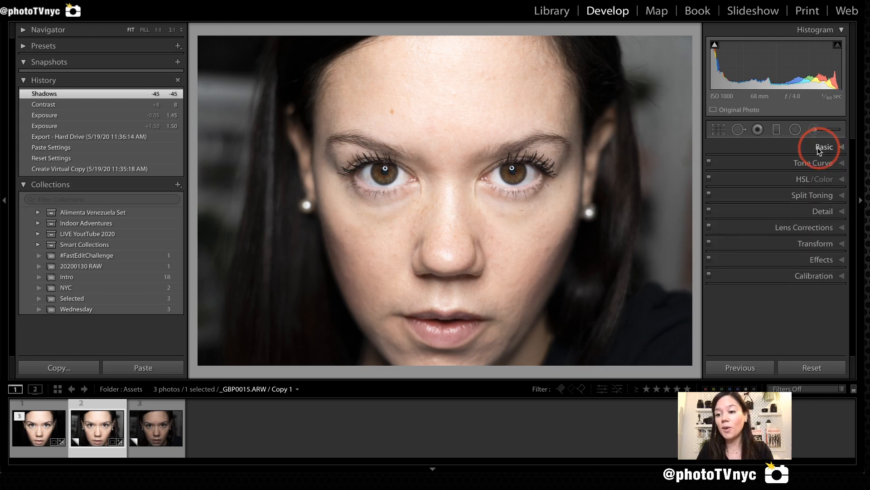
left_click(802, 180)
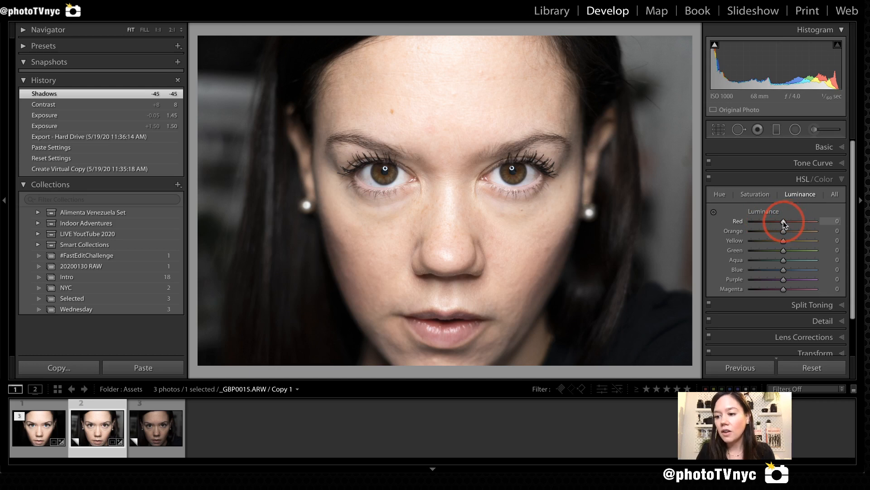
left_click_drag(785, 223, 795, 221)
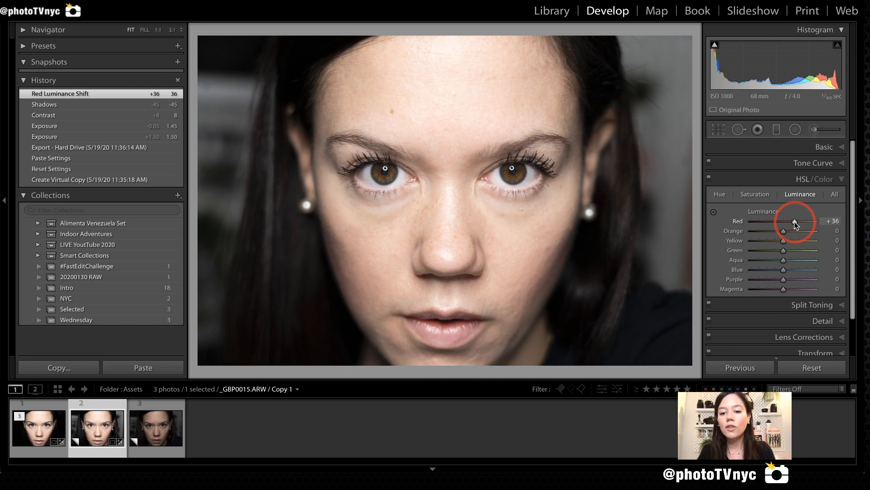
left_click(842, 180)
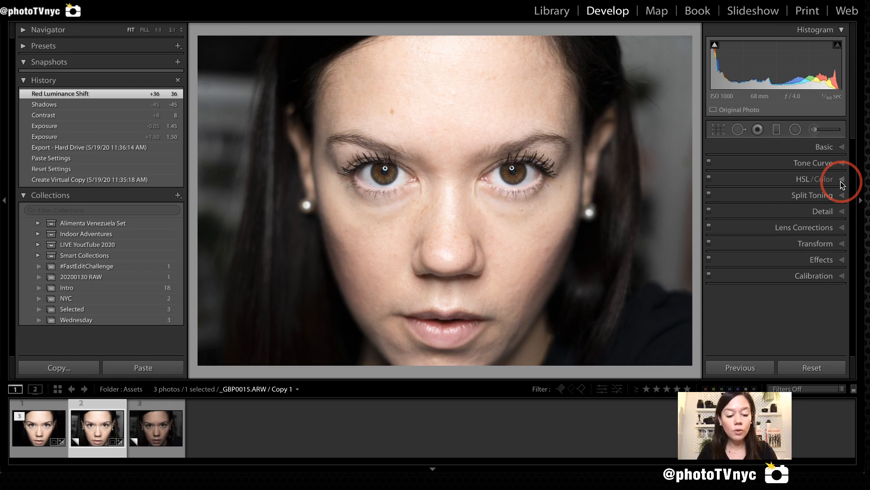
Step: Activate the Spot Removal tool in Heal mode and enlarge its brush to size 81
key("q")
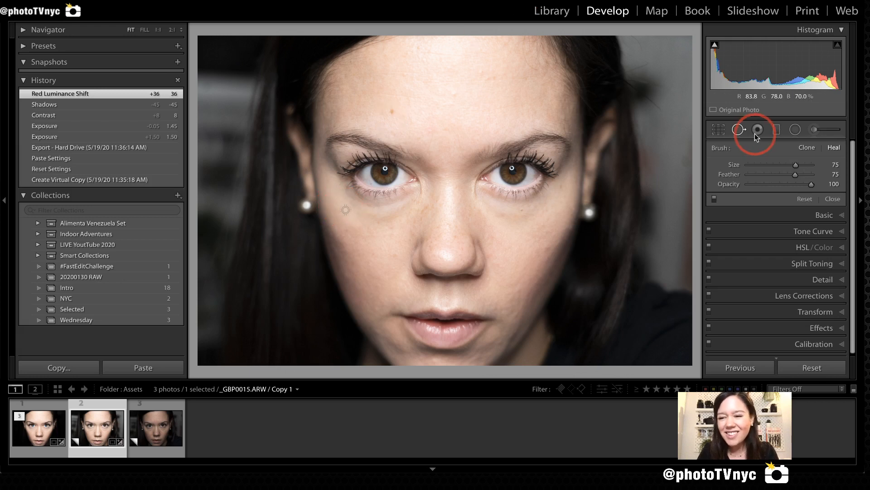
key("q")
key("q")
key("q")
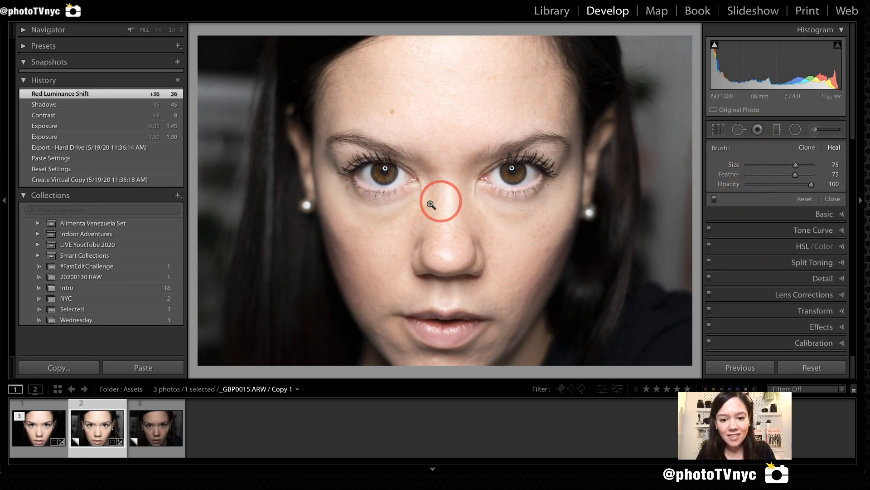
key("q")
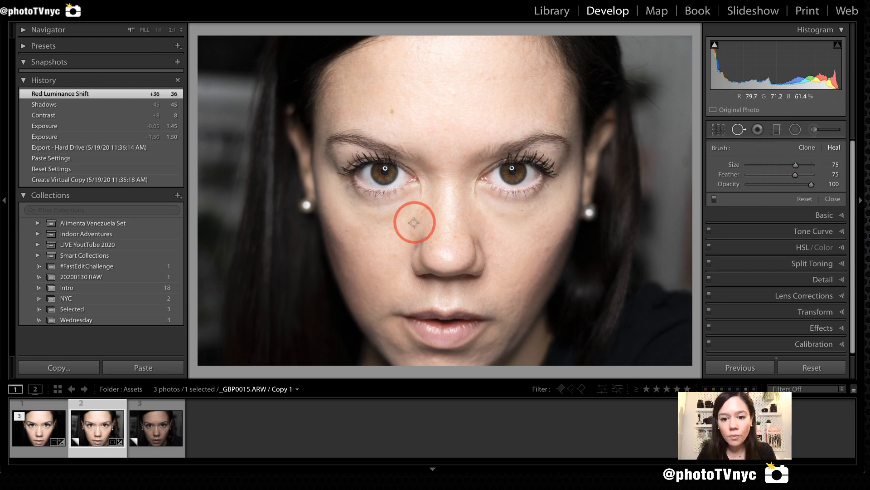
key("bracketright")
key("bracketright")
key("bracketright")
key("bracketright")
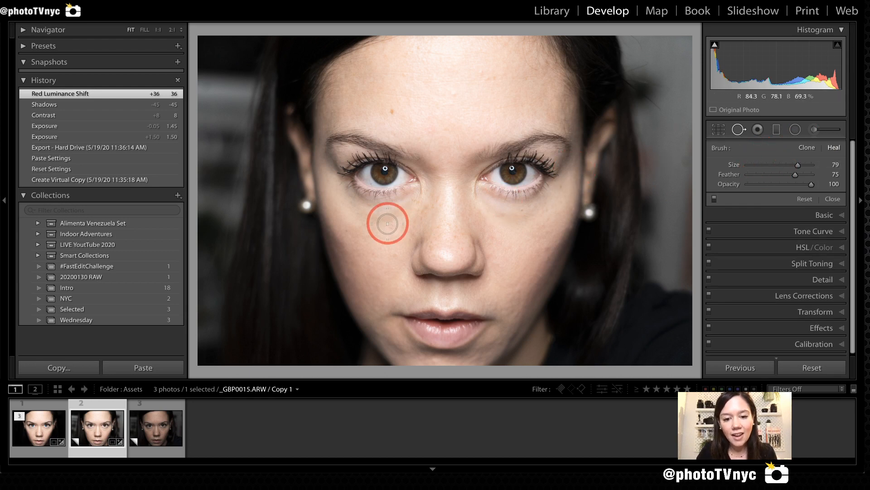
key("bracketright")
key("bracketright")
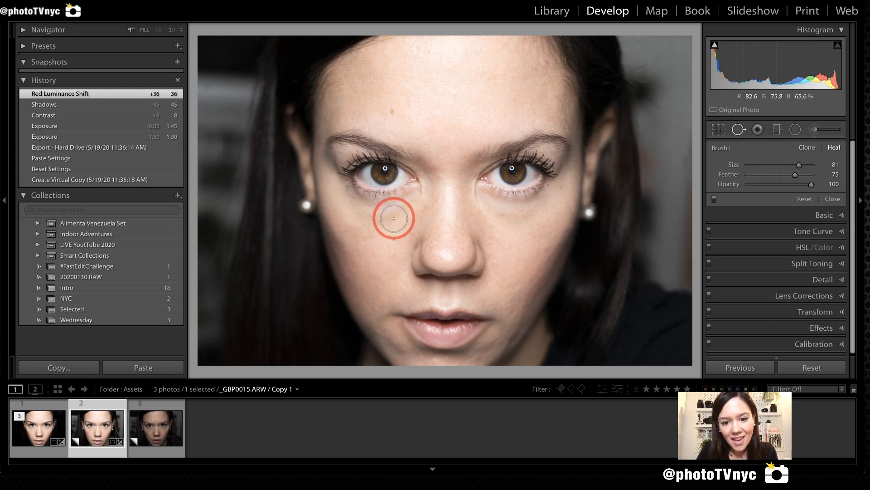
Step: Heal the area under the subject's right eye with skin sampled from the cheek just below, and set the spot's opacity to 45
left_click_drag(394, 218, 361, 218)
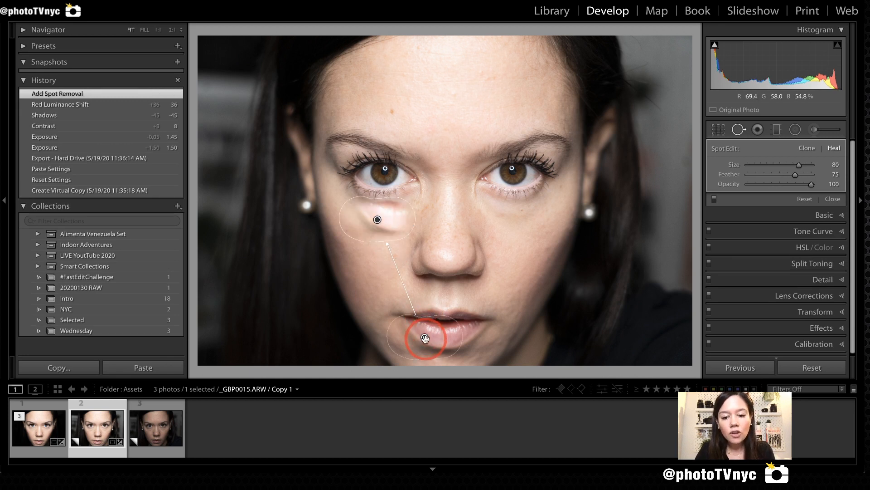
left_click_drag(425, 338, 407, 323)
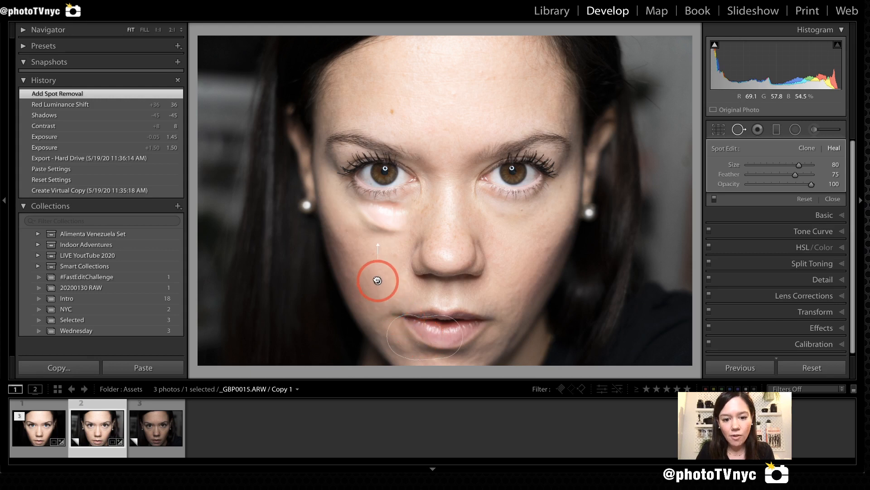
key("slash")
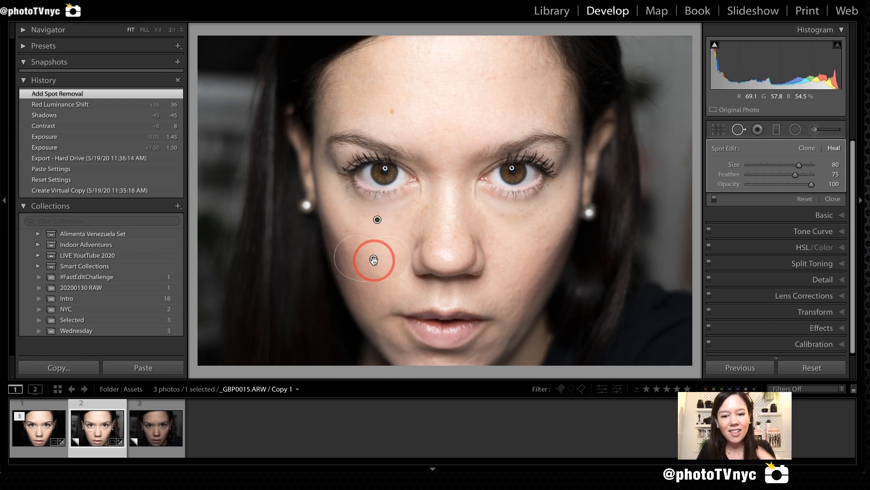
left_click(374, 260)
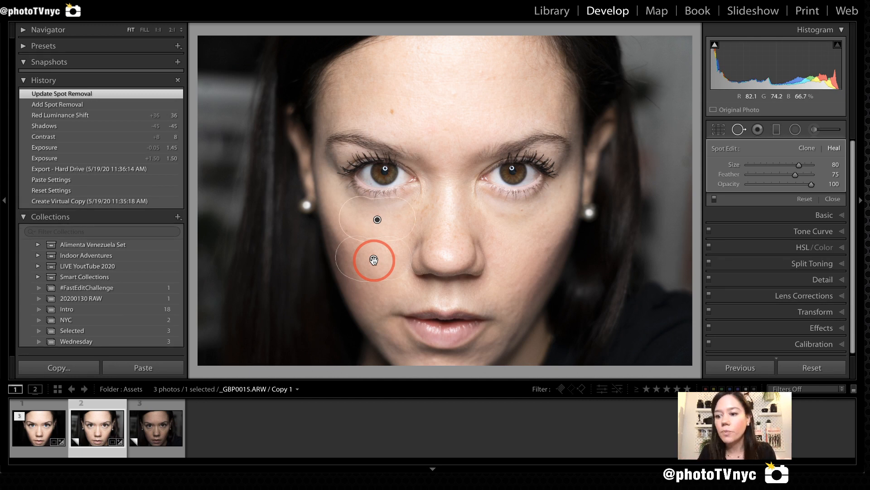
left_click(776, 184)
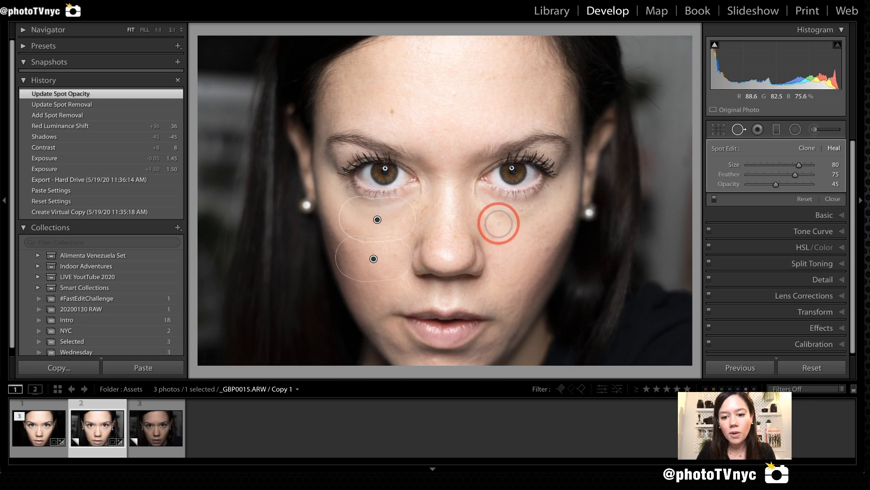
Step: Heal the area under the subject's left eye at opacity 45, sampling clean skin from the cheek just below it
left_click_drag(498, 223, 549, 216)
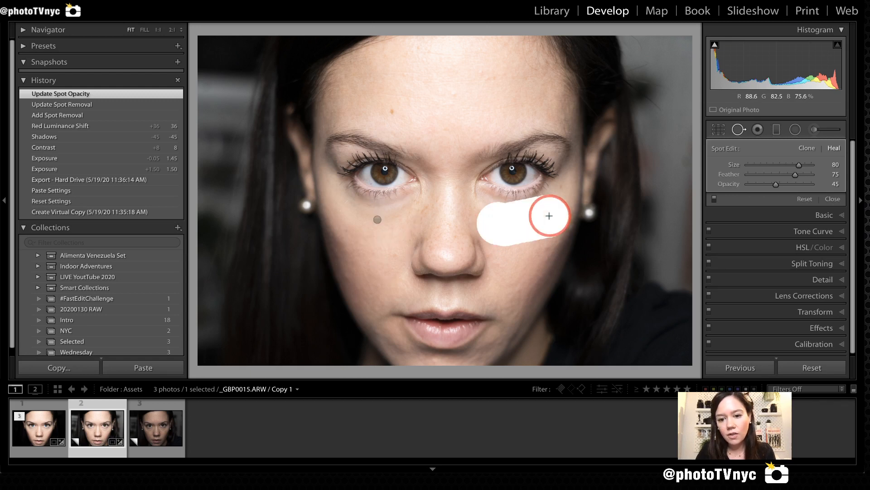
left_click(501, 95)
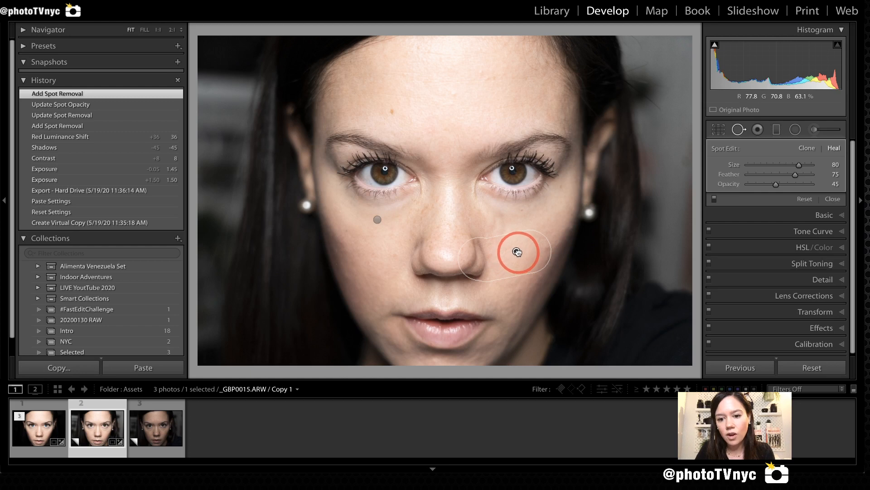
left_click_drag(517, 252, 525, 248)
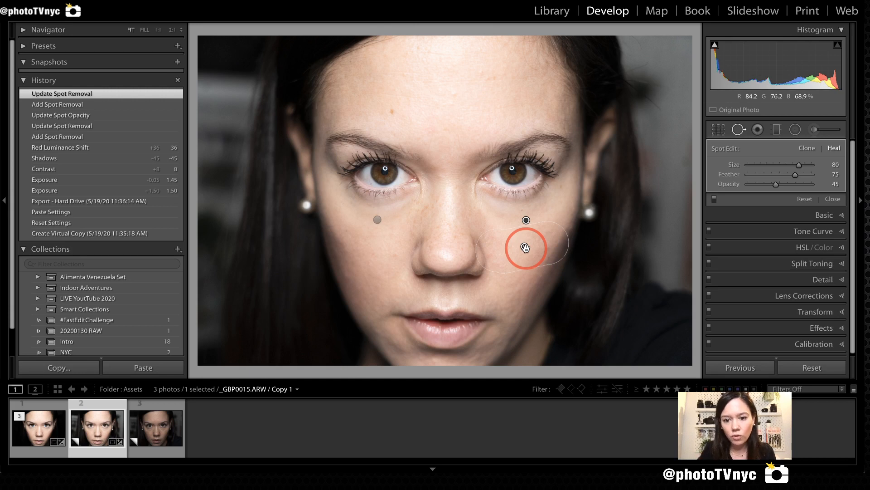
left_click(525, 248)
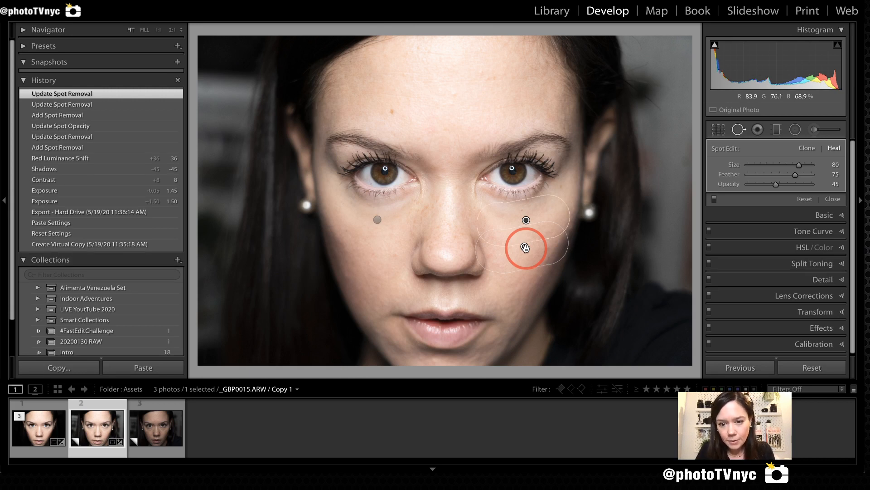
Step: Check the healed under-eye areas with the spot overlays hidden, and show the overlays again
key("h")
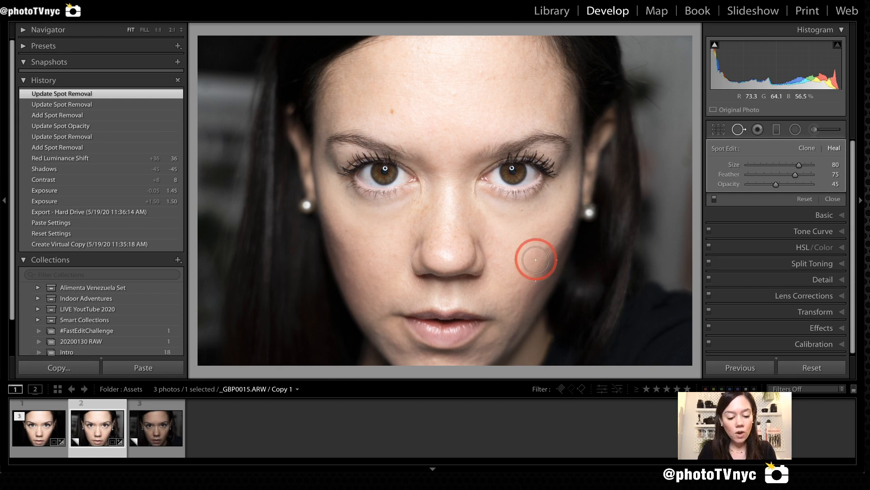
key("h")
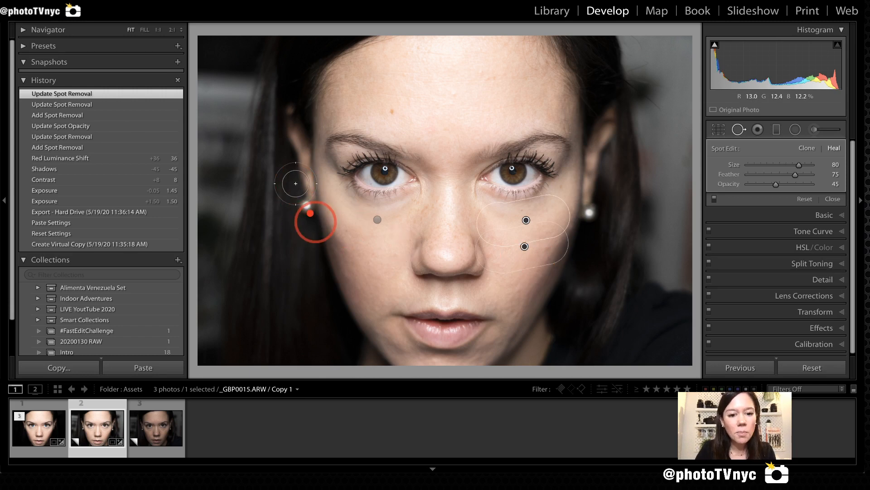
mouse_move(310, 213)
left_mouse_down()
mouse_move(315, 219)
mouse_move(283, 193)
mouse_move(289, 190)
left_mouse_up()
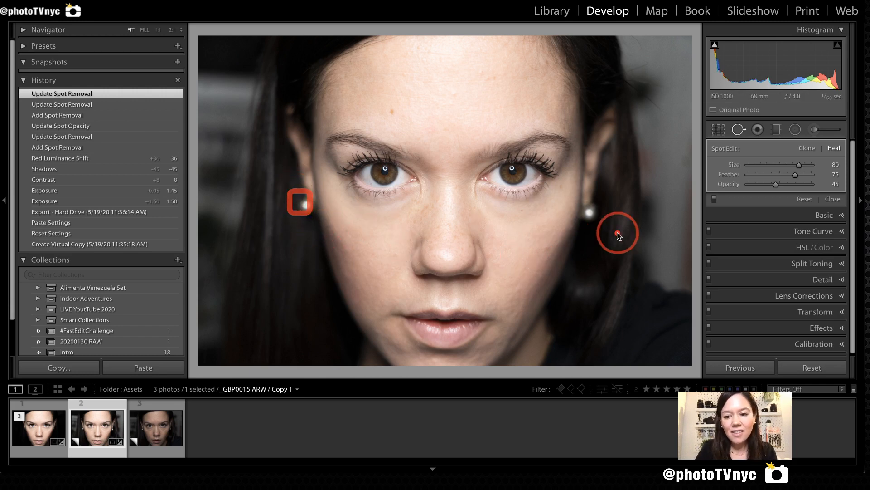
left_click_drag(580, 205, 607, 235)
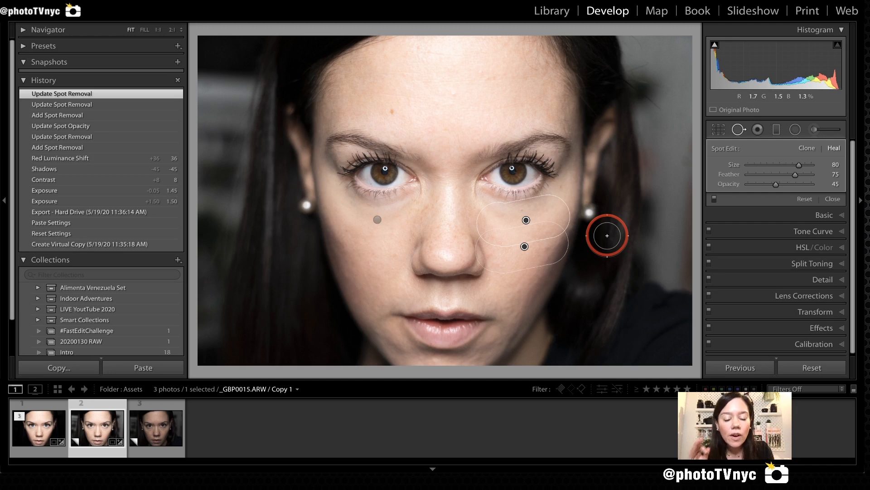
Step: Restart Spot Removal, place a heal spot of size 77 over the earring on the subject's right ear, and sample the dark hair just below it
mouse_move(318, 122)
left_mouse_down()
mouse_move(473, 197)
mouse_move(569, 202)
mouse_move(588, 211)
mouse_move(579, 217)
left_mouse_up()
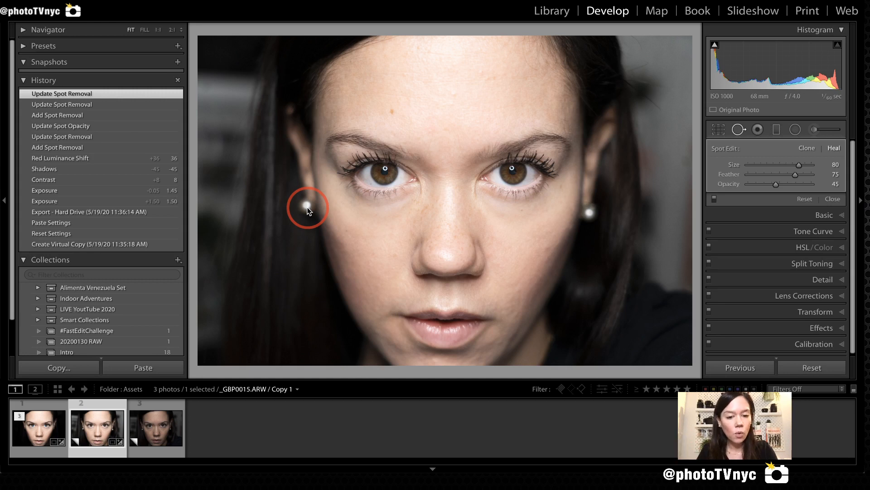
key("q")
key("q")
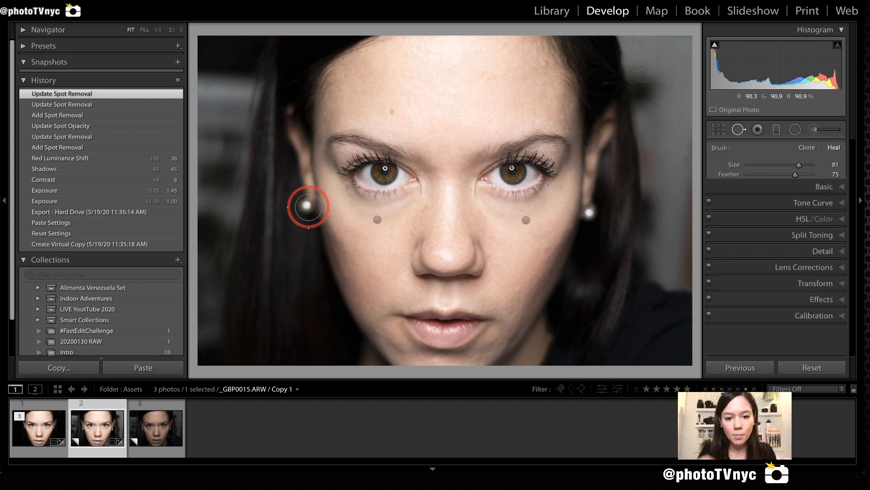
scroll(309, 207, "down", 4)
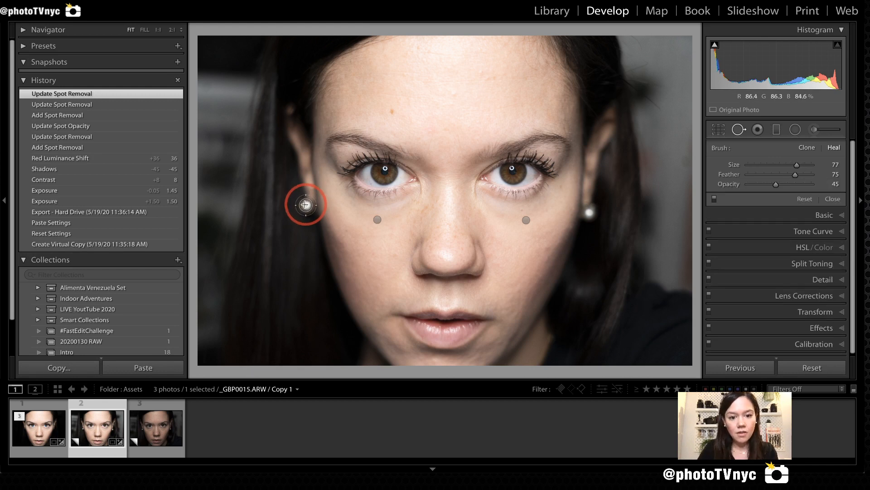
left_click(306, 205)
left_click(305, 204)
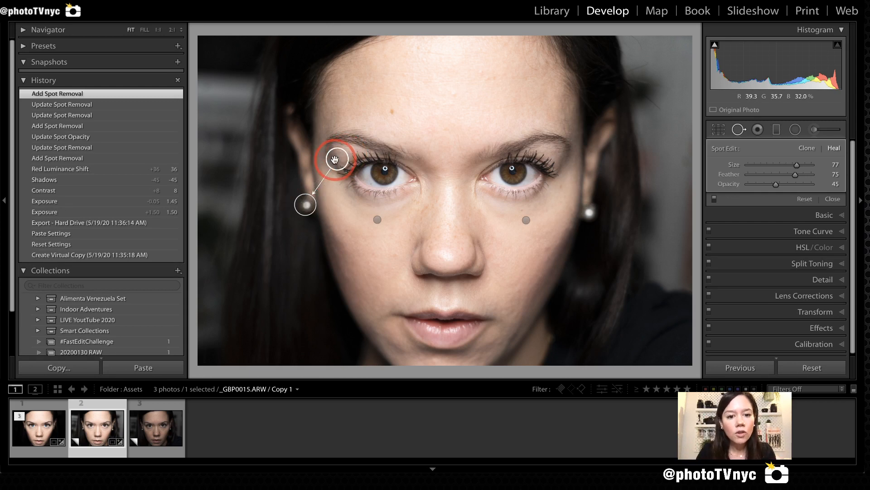
mouse_move(337, 159)
left_mouse_down()
mouse_move(324, 229)
mouse_move(294, 236)
left_mouse_up()
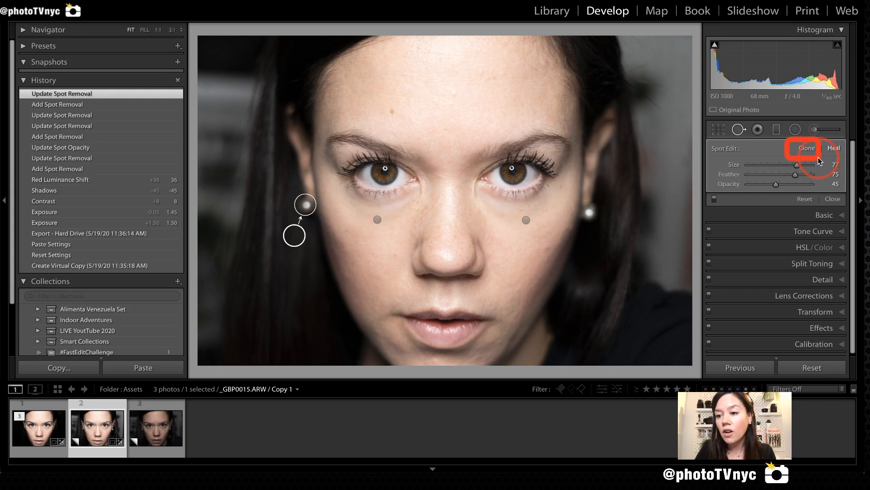
Step: Switch the right-ear earring spot to Clone mode, with its opacity at 100 and its feather at 61
left_click(804, 147)
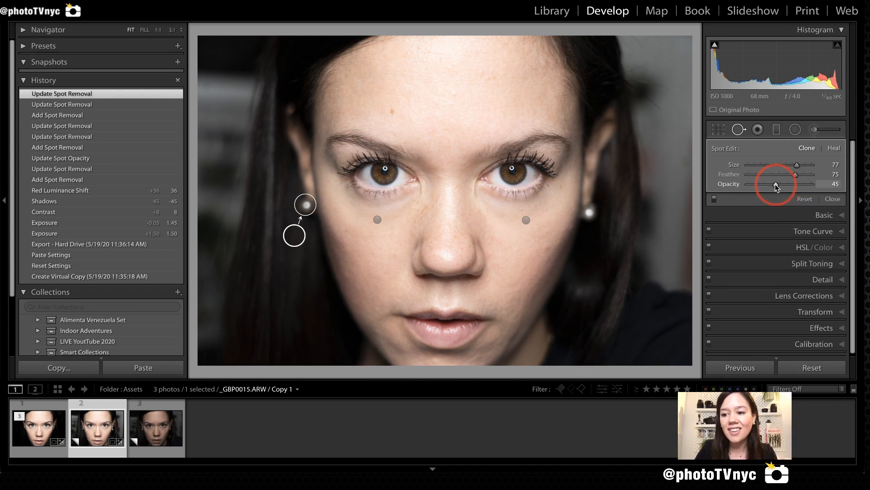
left_click_drag(776, 186, 834, 188)
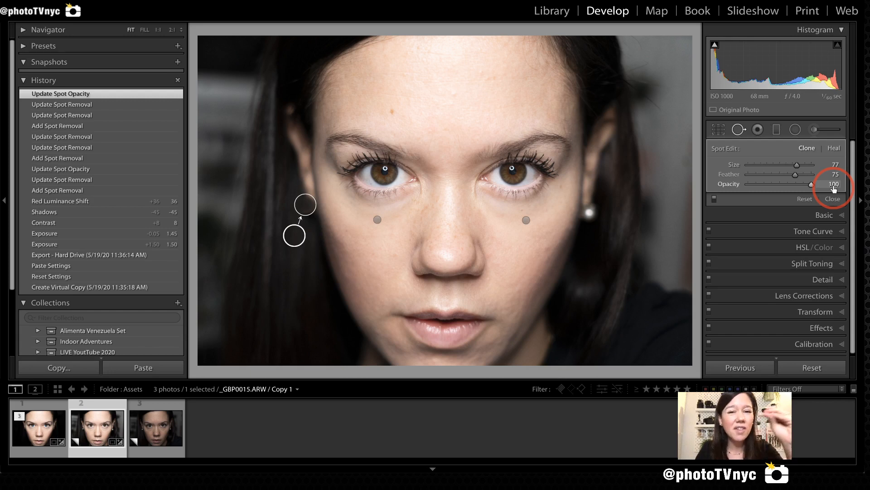
left_click(787, 174)
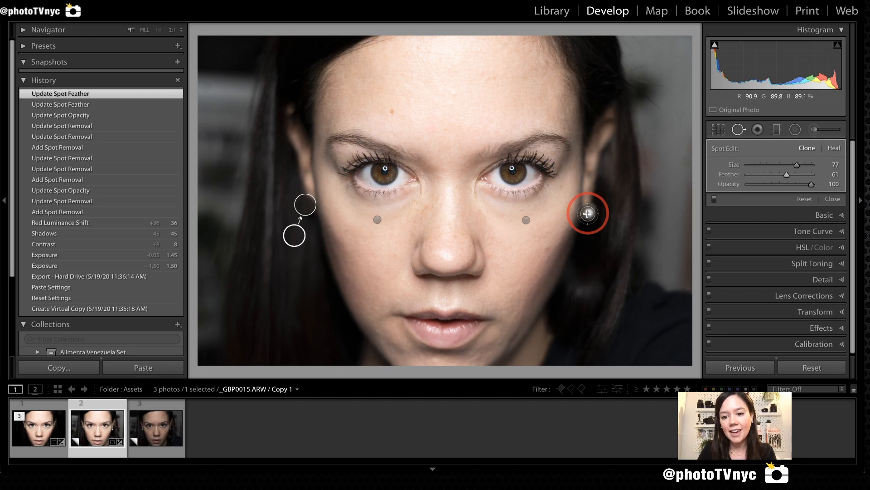
Step: Clone out the earring on the subject's left ear with dark hair sampled just below it, and set the spot's feather to 74
left_click(587, 213)
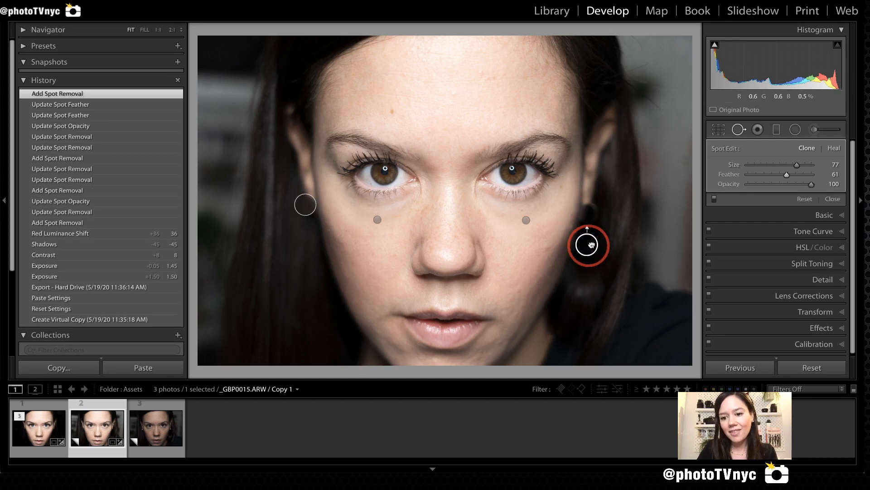
left_click_drag(591, 245, 589, 212)
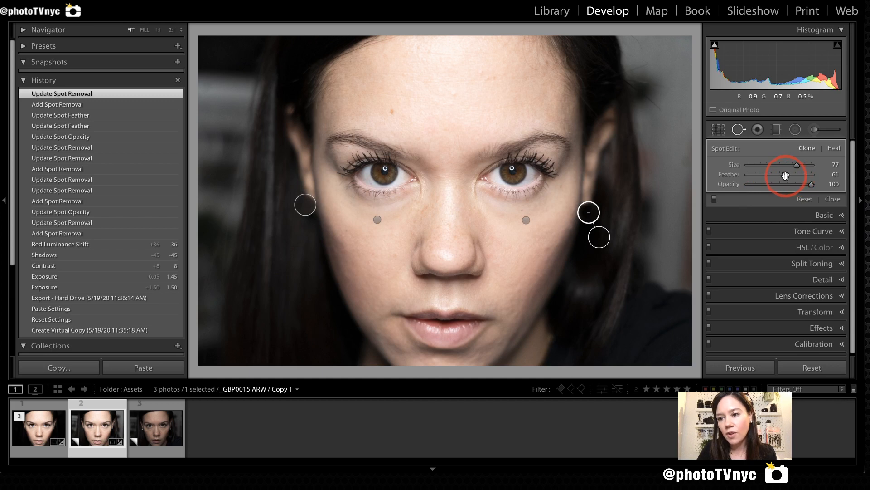
left_click_drag(789, 175, 792, 177)
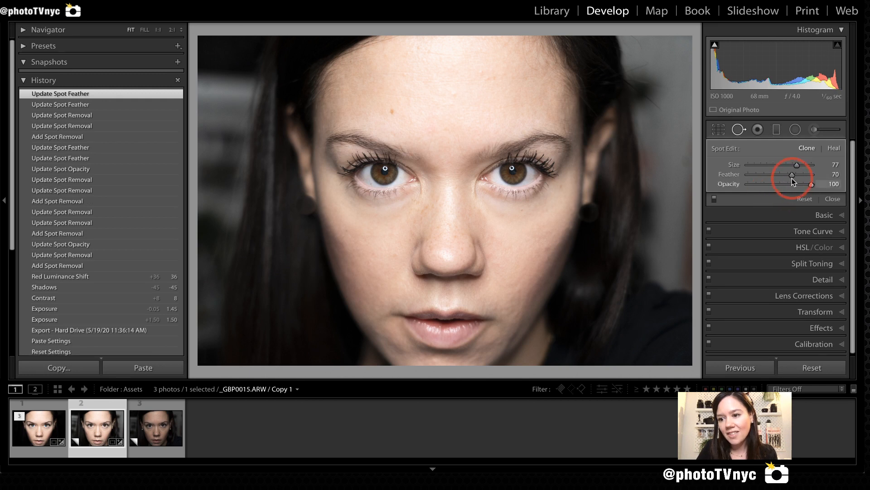
left_click_drag(791, 175, 796, 179)
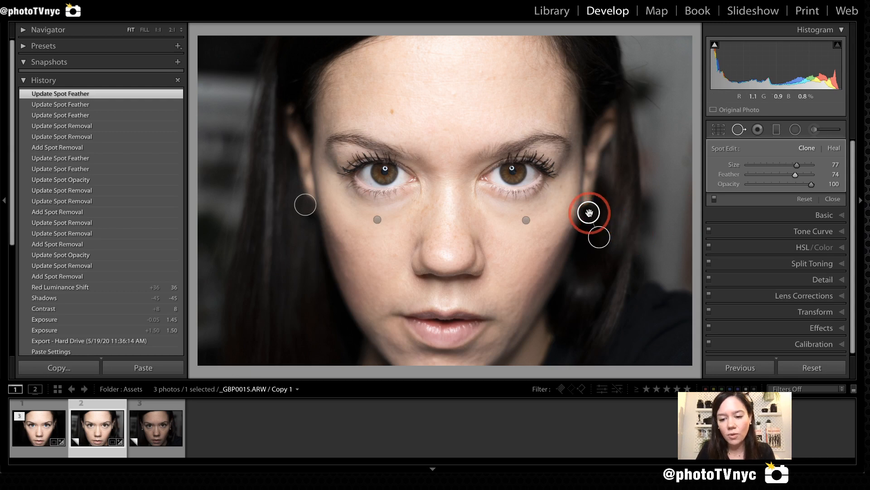
left_click_drag(594, 215, 602, 238)
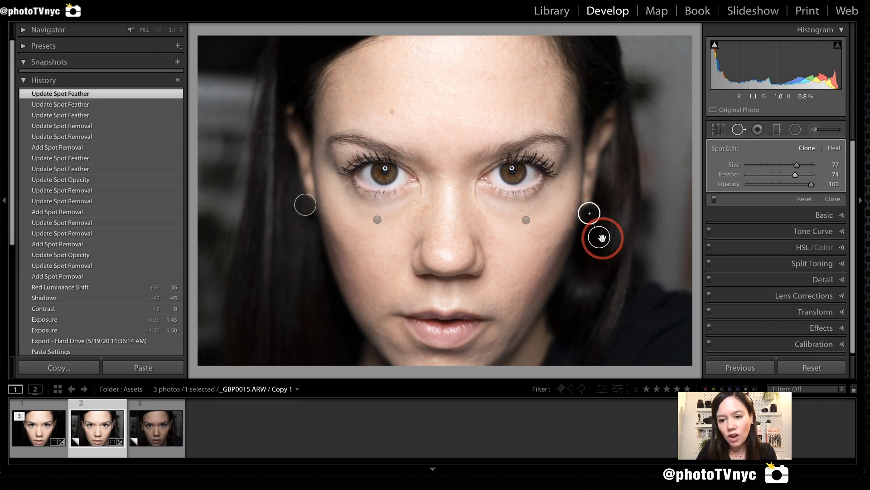
left_click(602, 238)
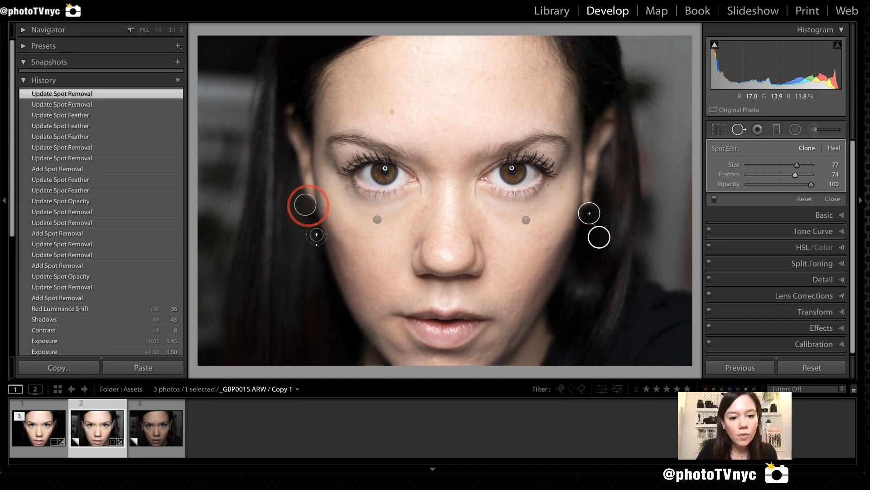
Step: Refine the right-ear earring spot with a feather of 80, a source lower in the dark hair, and a slight downward shift of the spot
left_click_drag(307, 205, 306, 205)
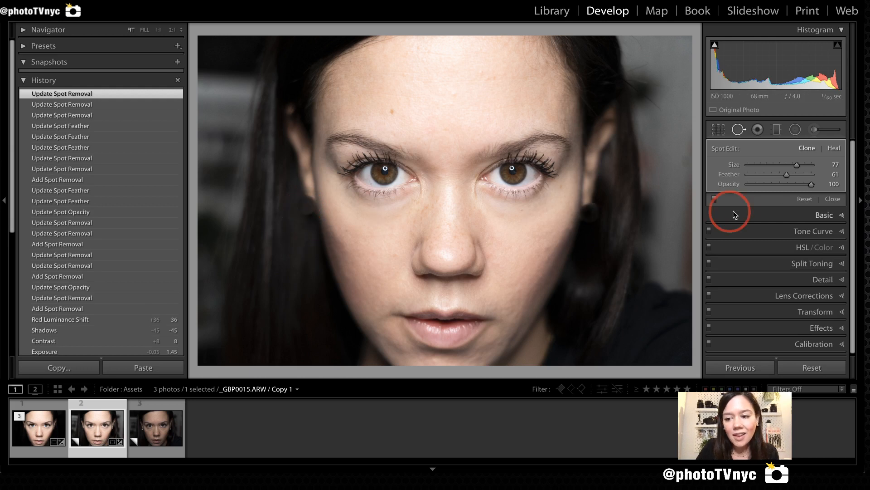
left_click_drag(787, 175, 799, 176)
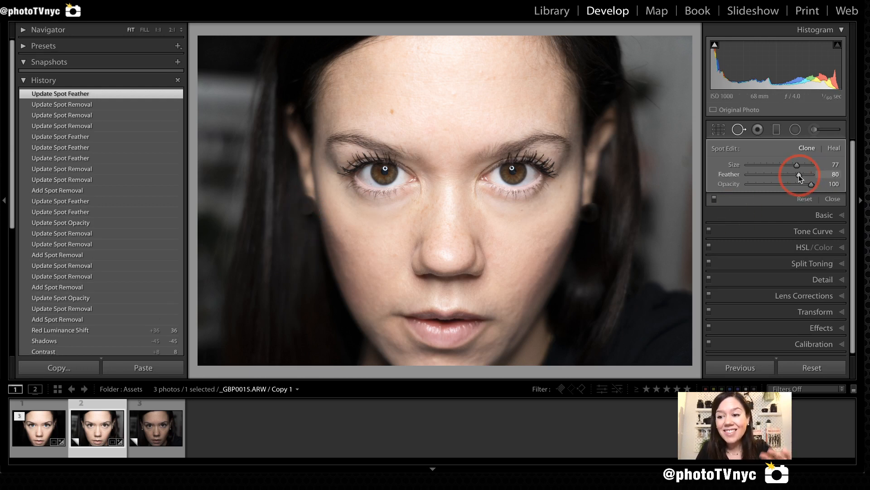
left_click(305, 205)
left_click_drag(292, 236, 316, 277)
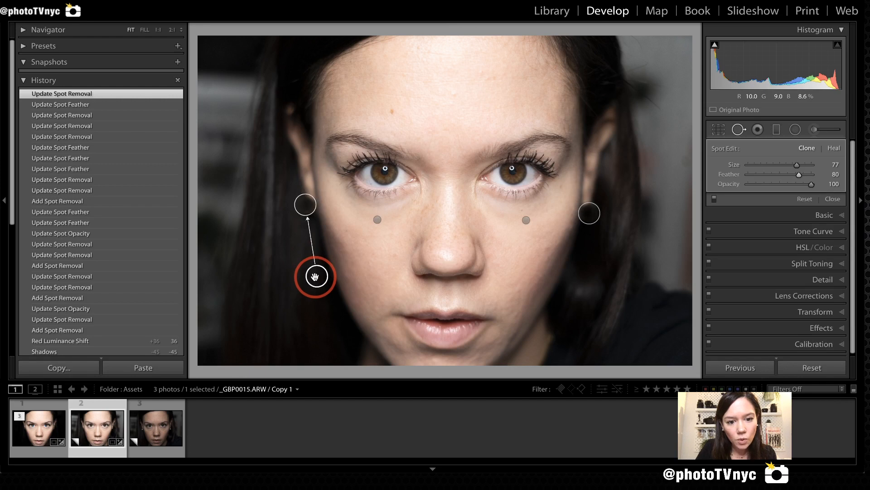
left_click_drag(307, 206, 307, 207)
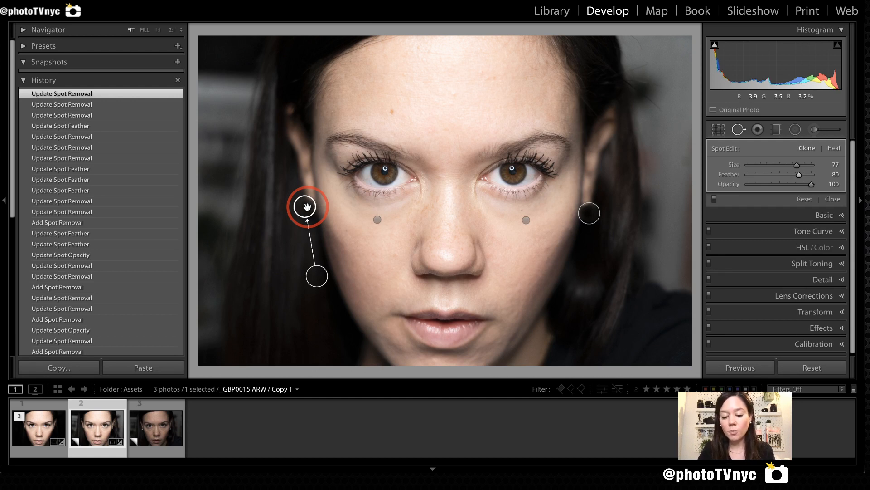
Step: Darken the background on the subject's right side with two near-vertical graduated filters at exposure -2.70, one upright and one tilted along the jaw
key("m")
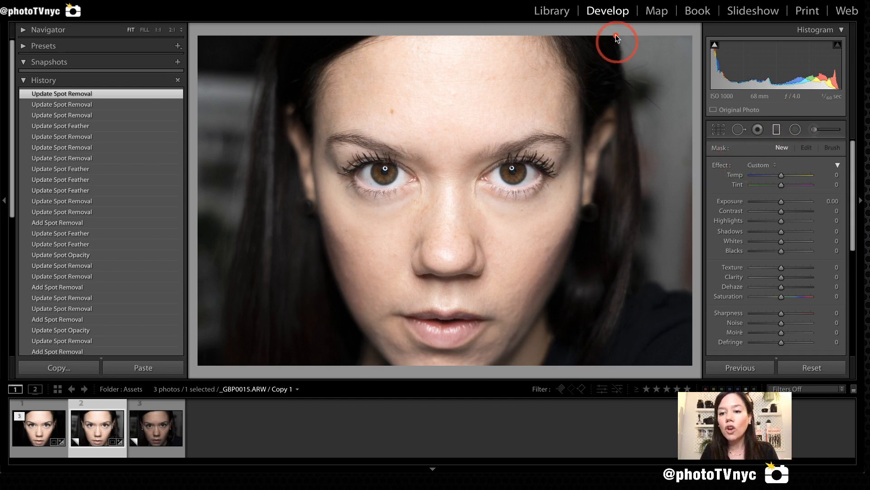
mouse_move(610, 41)
left_mouse_down()
mouse_move(684, 283)
mouse_move(684, 341)
left_mouse_up()
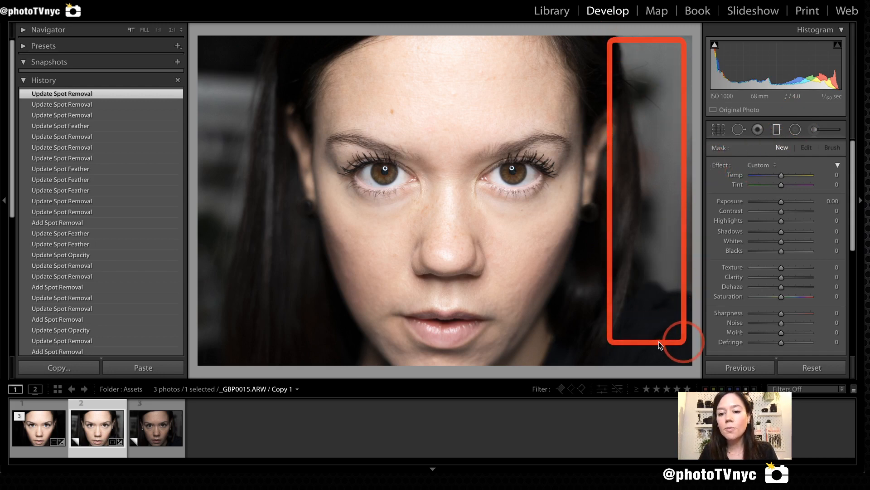
mouse_move(202, 49)
left_mouse_down()
mouse_move(279, 361)
mouse_move(308, 368)
left_mouse_up()
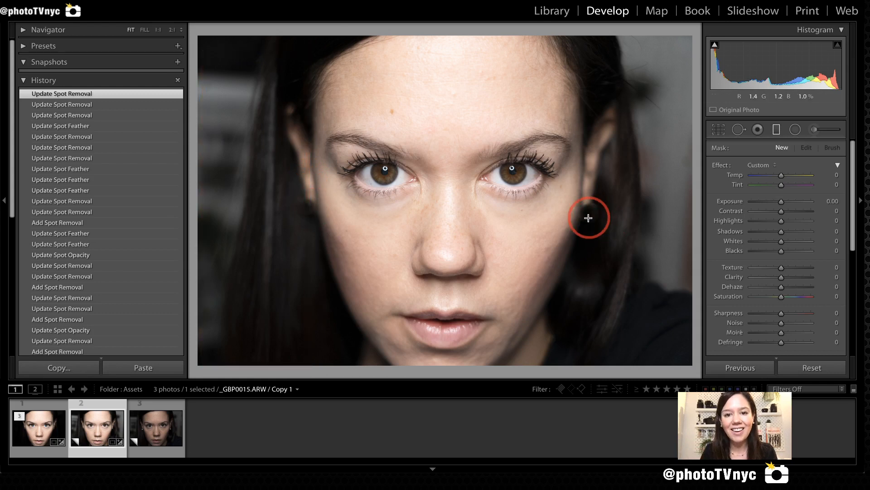
left_click(730, 204)
left_click_drag(708, 193, 839, 221)
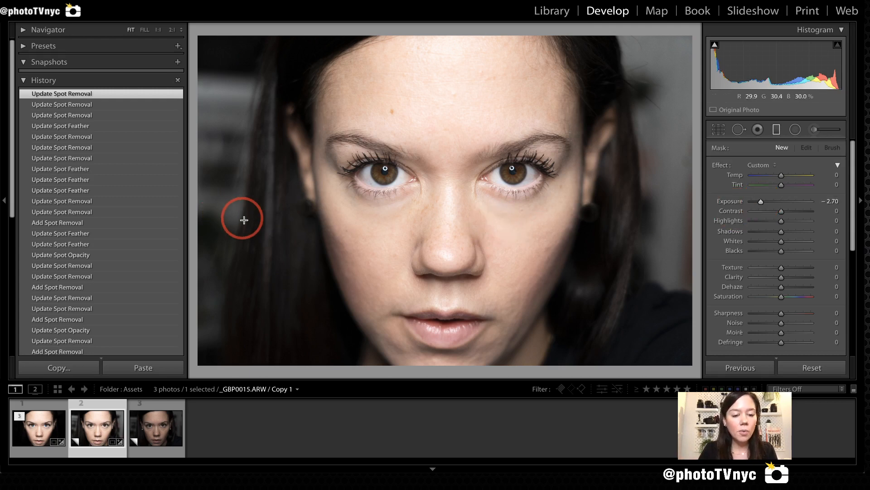
left_click_drag(263, 221, 292, 226)
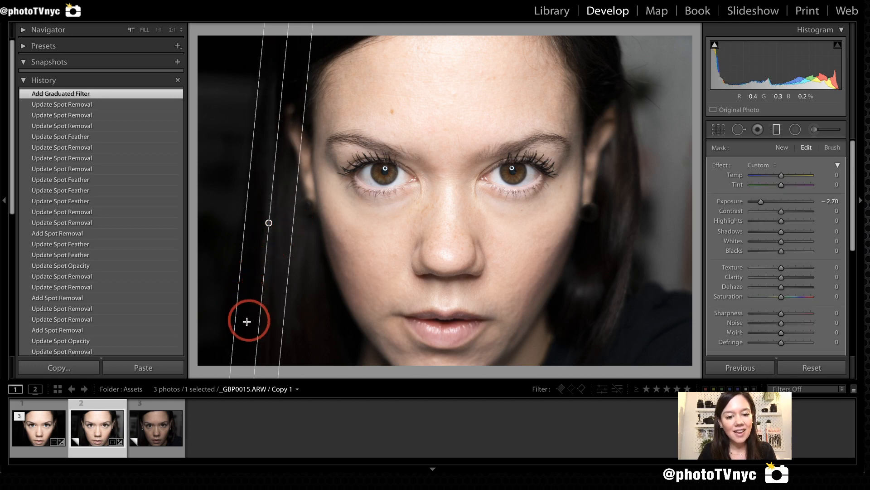
left_click_drag(242, 333, 336, 317)
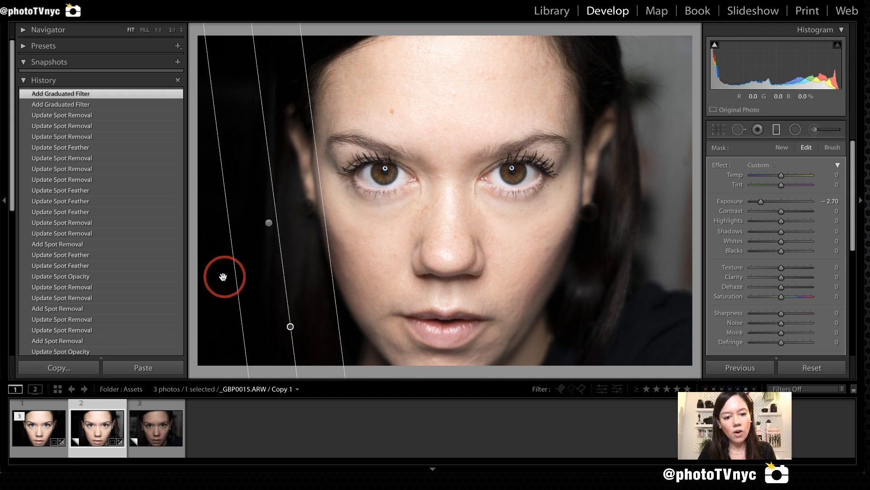
Step: Add a third narrow graduated filter at exposure -2.70 along the subject's right cheek and rotate it slightly to follow the face
key("h")
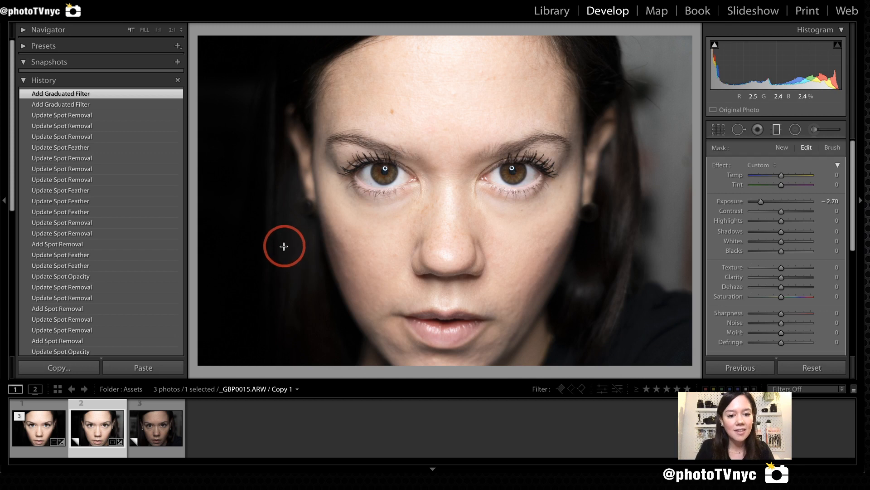
left_click_drag(310, 241, 321, 239)
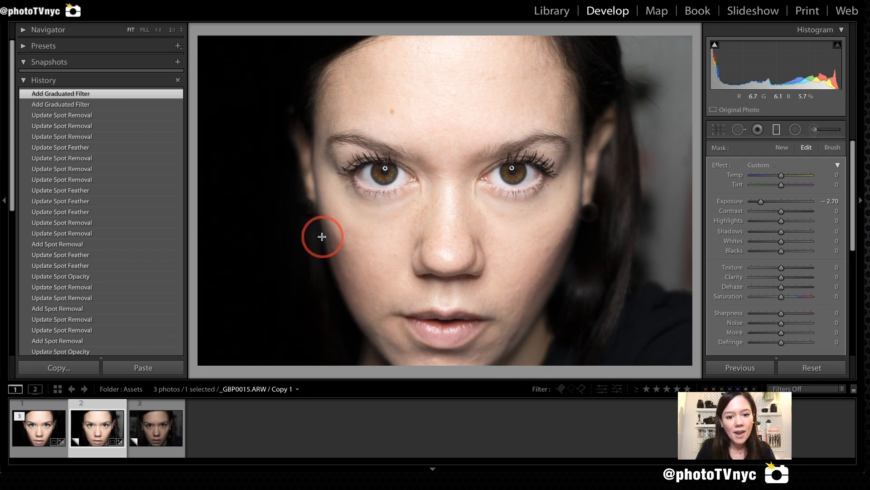
left_click_drag(323, 237, 323, 237)
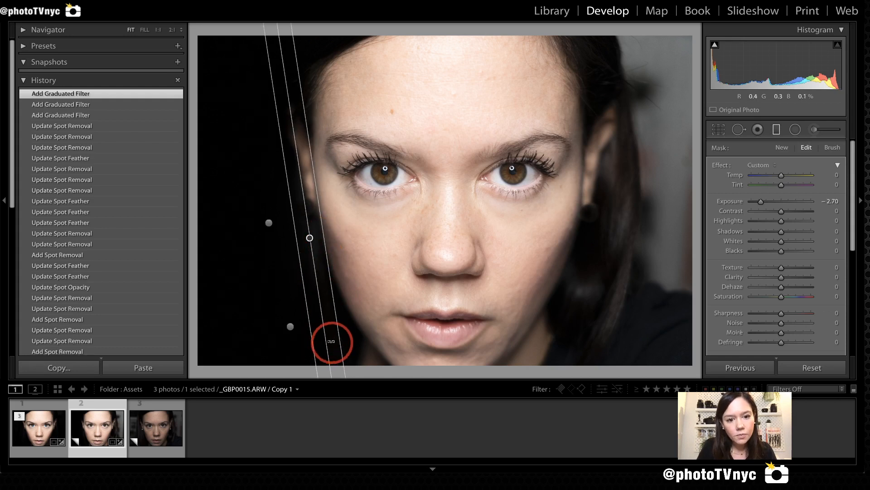
left_click_drag(332, 339, 331, 343)
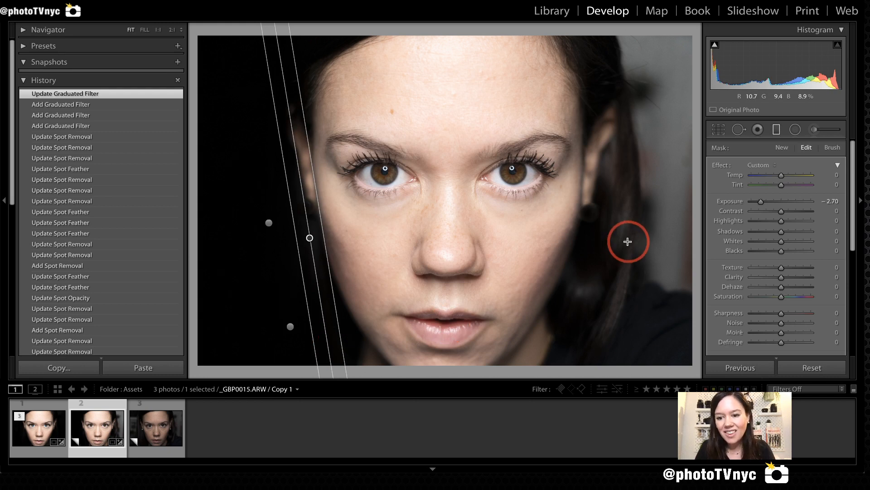
Step: Darken the background on the subject's left side with a graduated filter at exposure -2.70 through the hair, and adjust its tilt slightly
left_click_drag(628, 240, 594, 236)
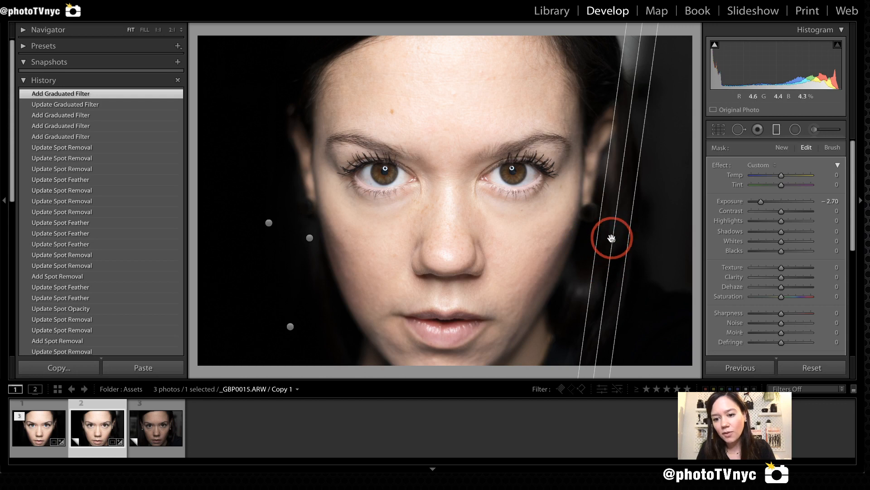
left_click_drag(635, 75, 637, 74)
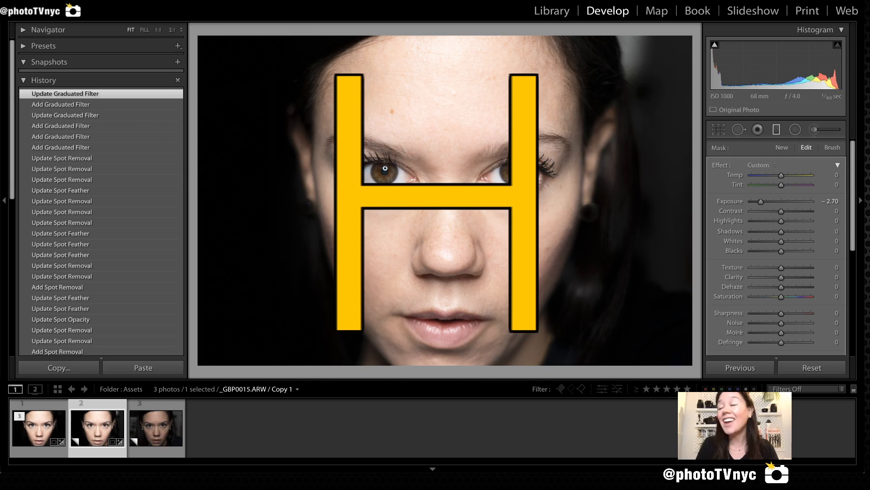
left_click(511, 106)
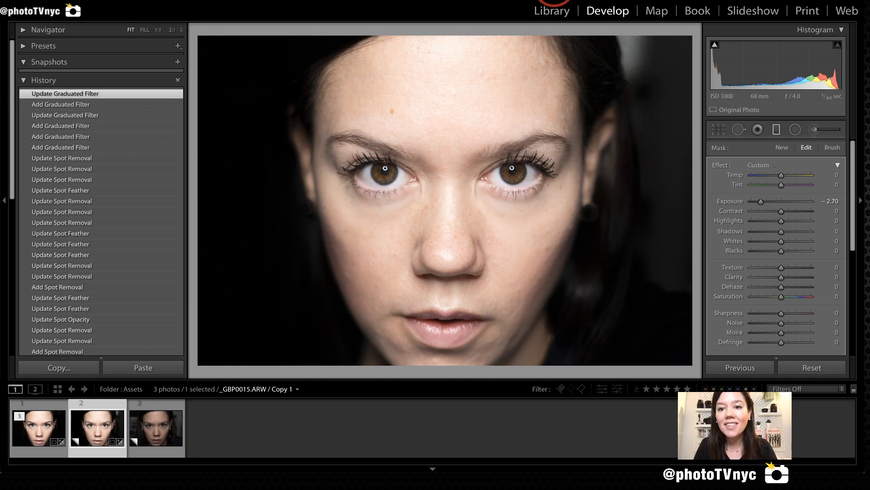
Step: Add another narrow graduated filter at exposure -2.70 close to the subject's left cheek and rotate it slightly to follow the face
key("h")
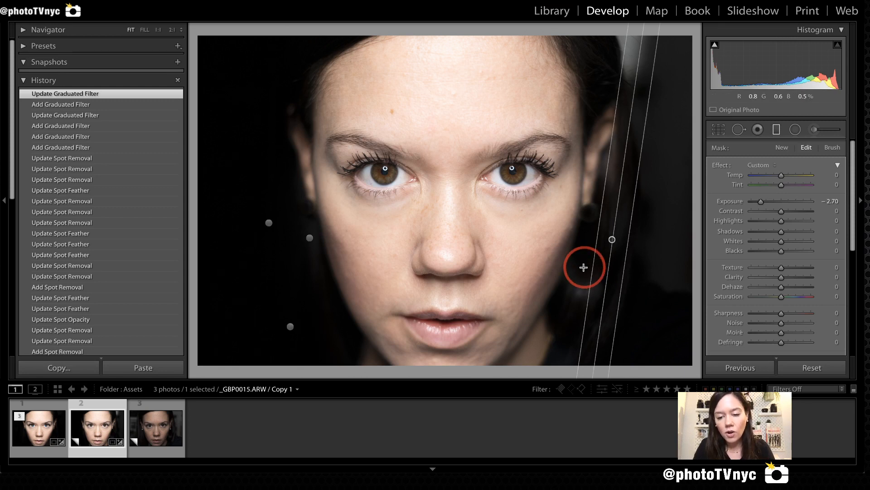
key("h")
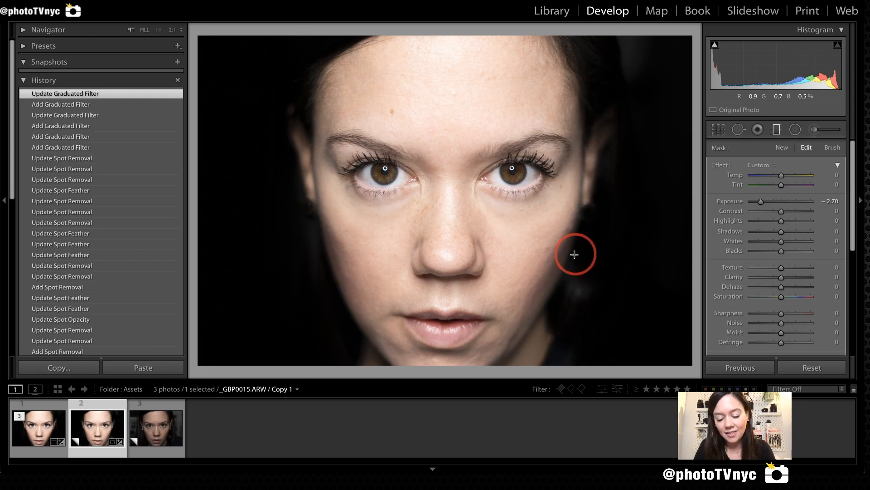
left_click_drag(574, 254, 575, 254)
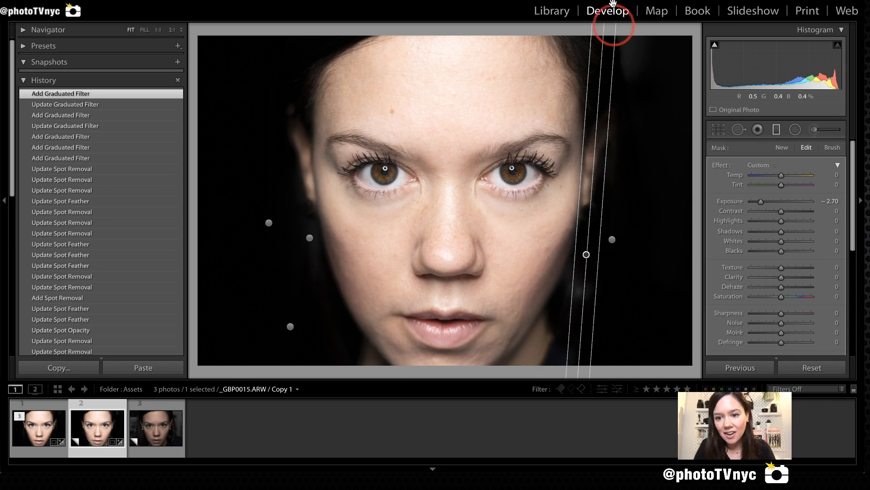
left_click_drag(606, 42, 611, 43)
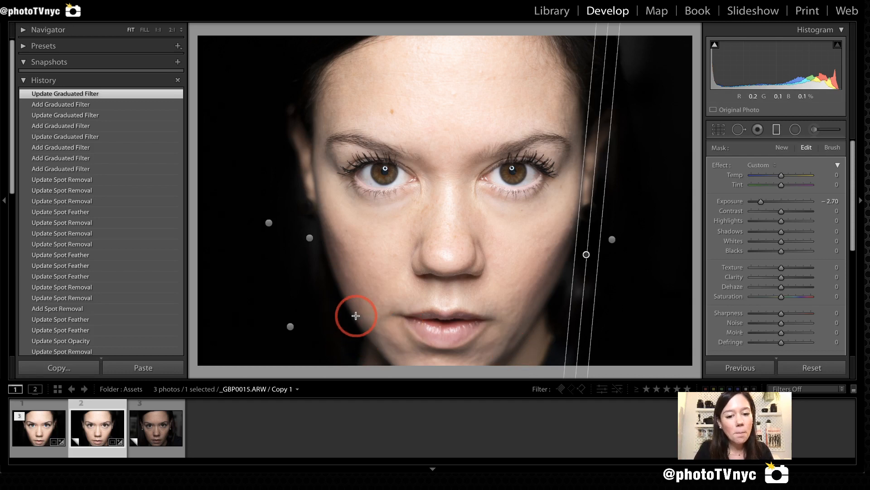
Step: Darken both lower jaw edges with one diagonal graduated filter per side at exposure -2.70, angled to follow the jawline
left_click_drag(358, 312, 379, 363)
left_click_drag(350, 317, 358, 319)
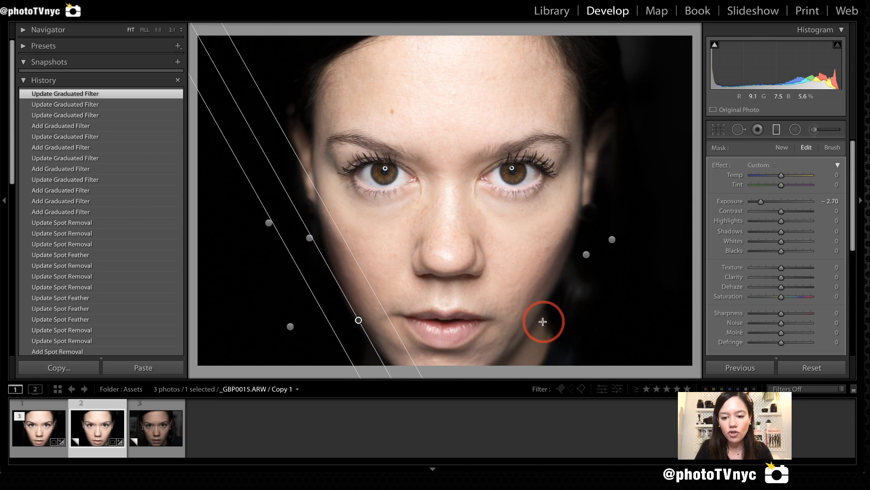
mouse_move(543, 321)
left_mouse_down()
mouse_move(515, 305)
mouse_move(535, 326)
mouse_move(557, 323)
left_mouse_up()
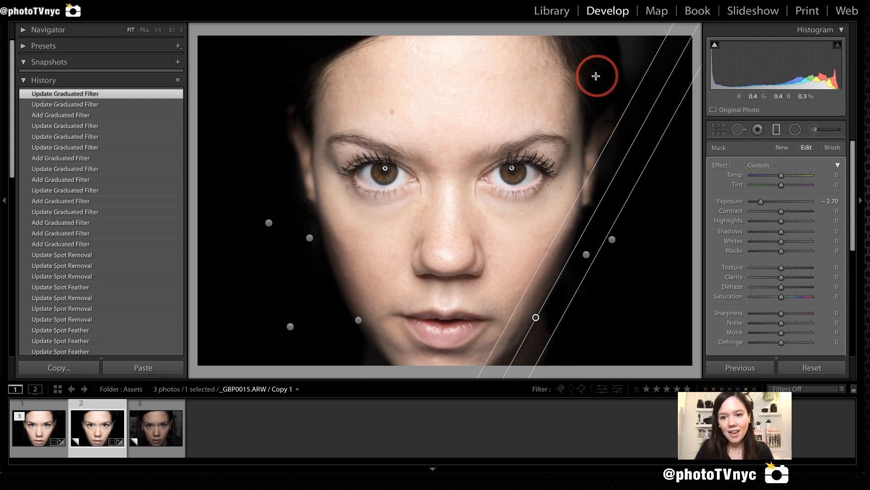
Step: Darken the hairline on both sides of the forehead with diagonal graduated filters at exposure -2.70, adjusting the tilt on the subject's left side
left_click_drag(618, 87, 583, 102)
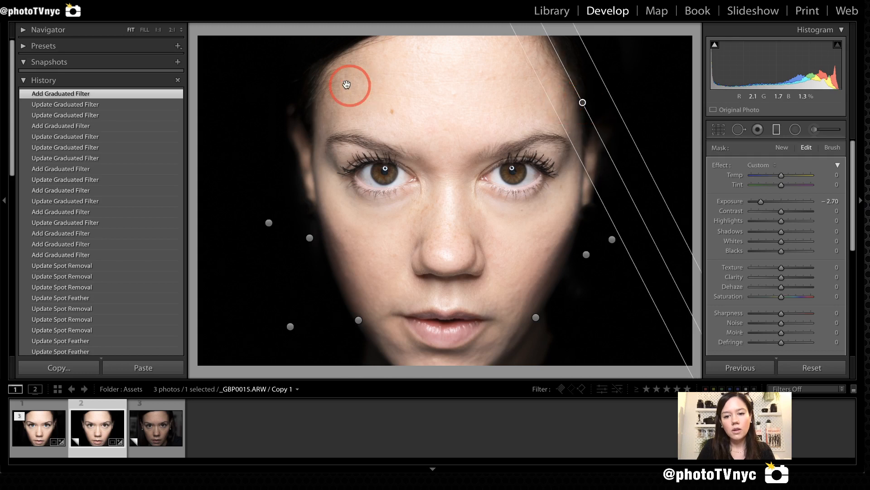
left_click_drag(653, 240, 652, 249)
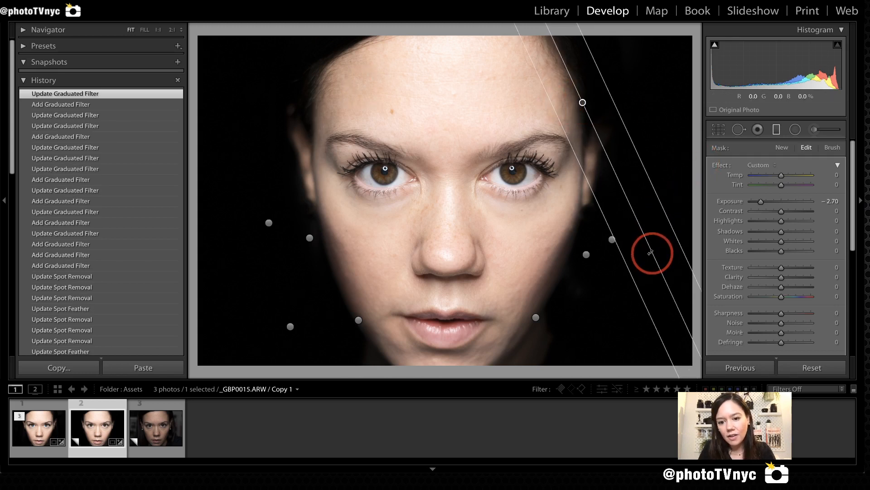
left_click_drag(286, 63, 340, 95)
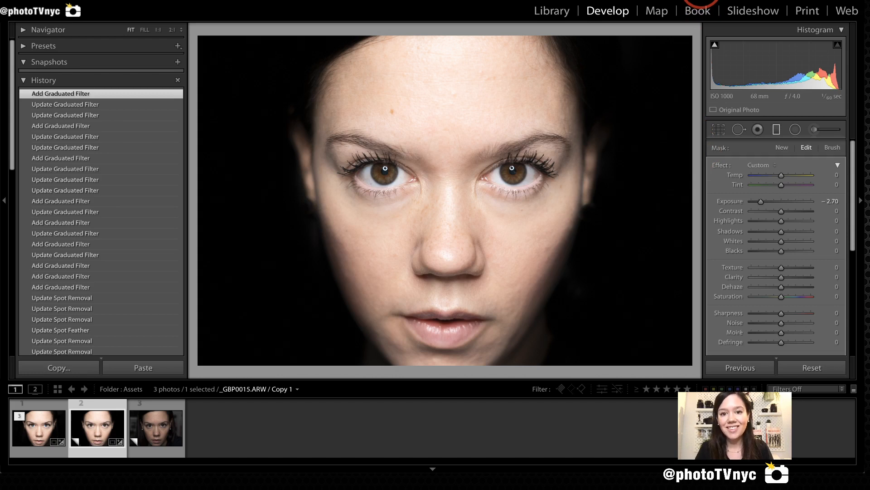
Step: Reset the adjustment brush effects, paint over the upper eyelashes of the subject's right eye and set the mask's clarity to 63
key("k")
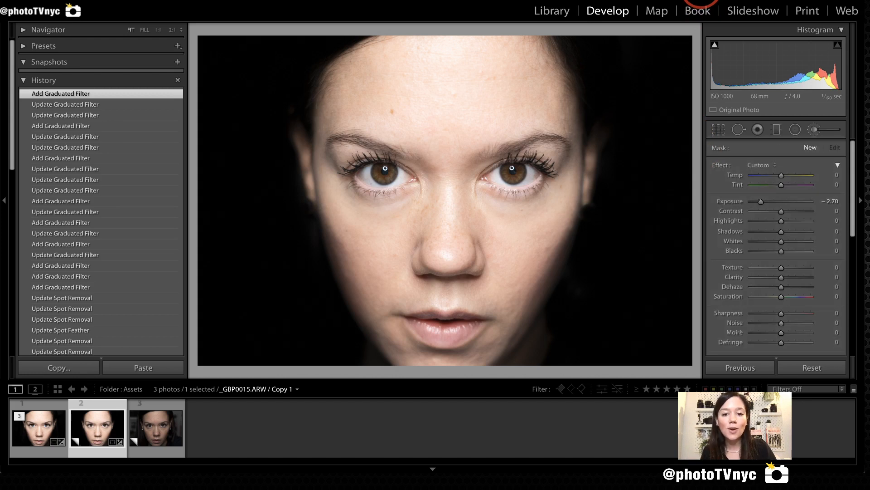
mouse_move(313, 120)
left_mouse_down()
mouse_move(441, 178)
mouse_move(591, 215)
left_mouse_up()
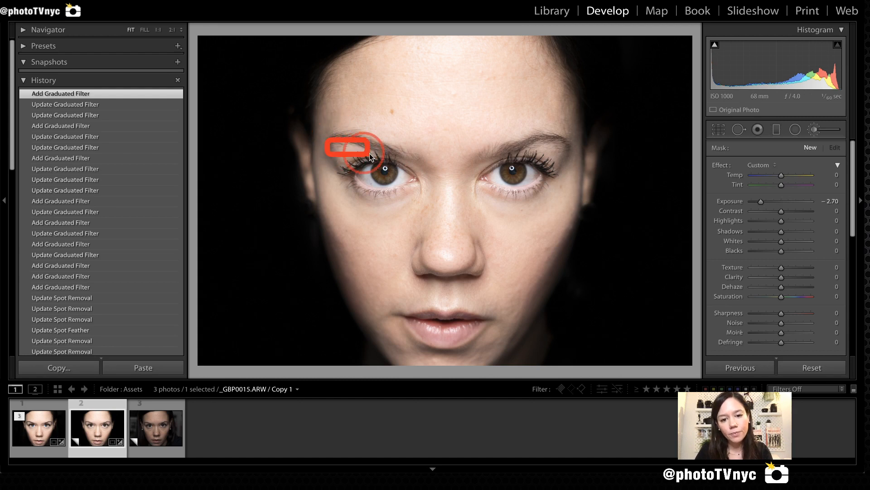
left_click_drag(369, 154, 408, 176)
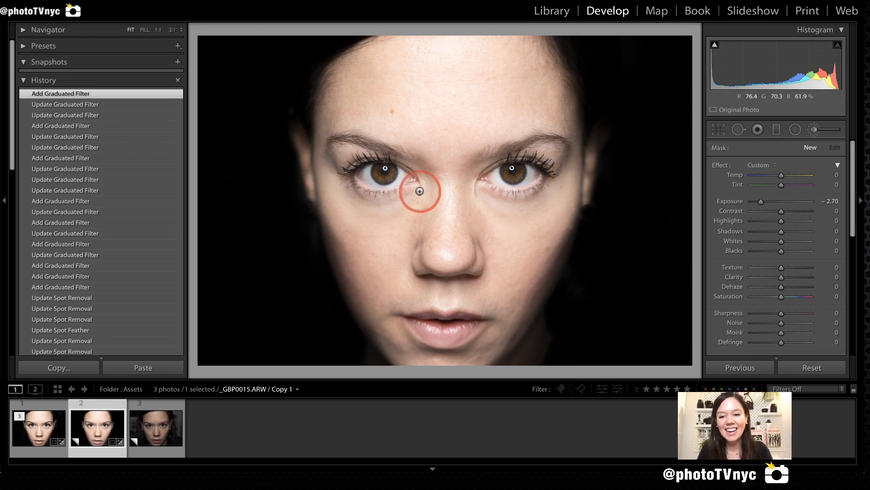
left_click(330, 138)
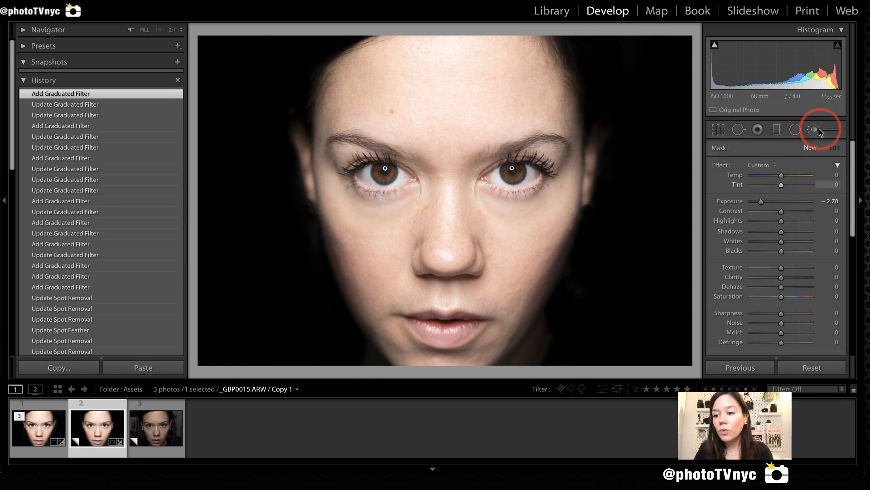
double_click(721, 168)
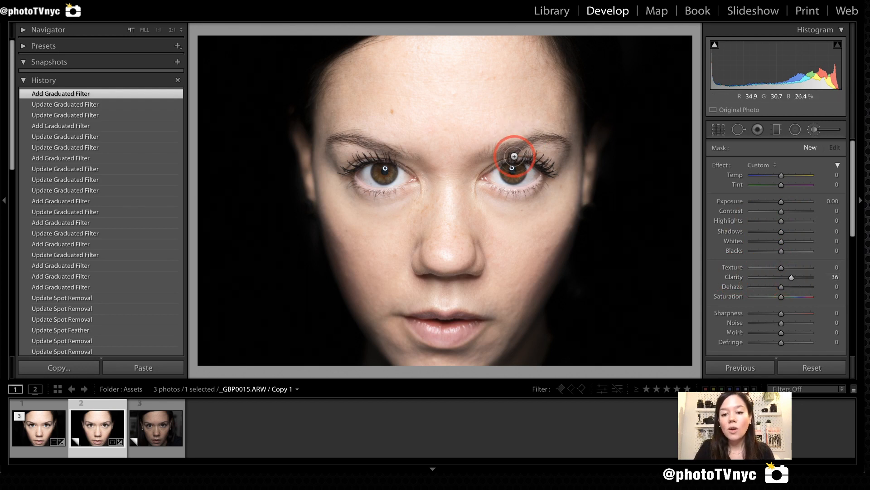
key("z")
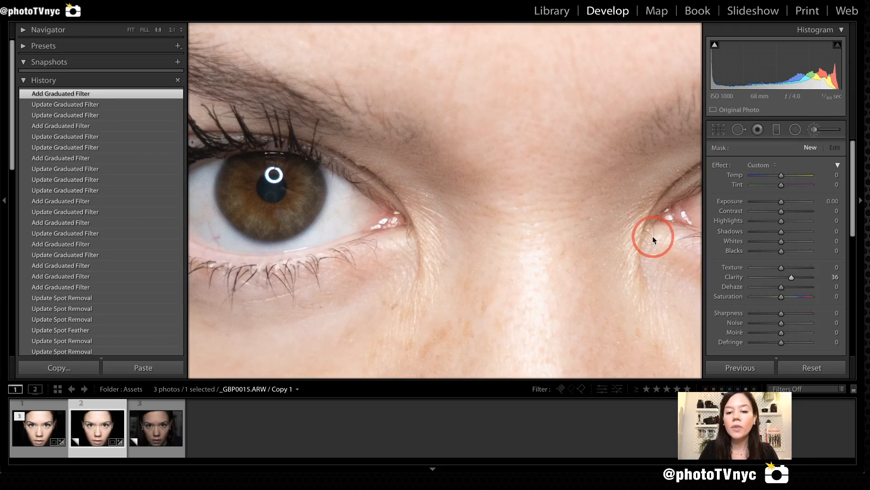
left_click_drag(237, 194, 481, 194)
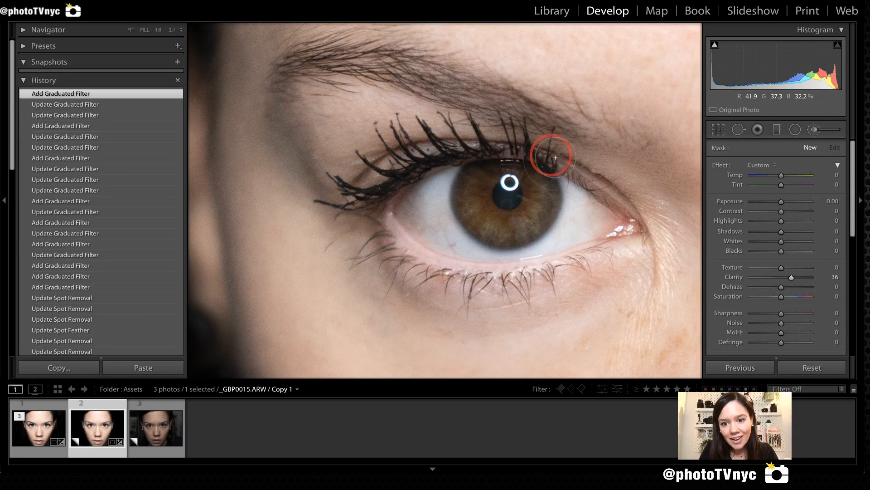
mouse_move(551, 155)
left_mouse_down()
mouse_move(386, 158)
mouse_move(346, 191)
mouse_move(385, 150)
mouse_move(569, 134)
left_mouse_up()
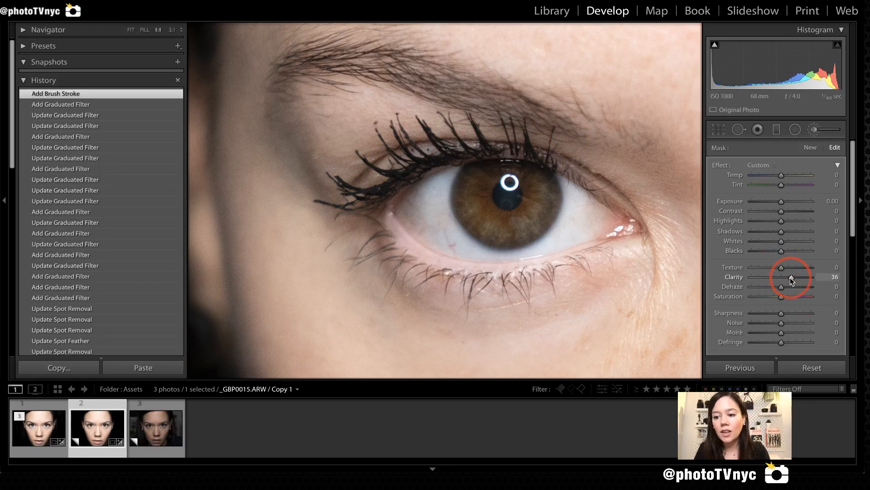
left_click_drag(792, 277, 797, 278)
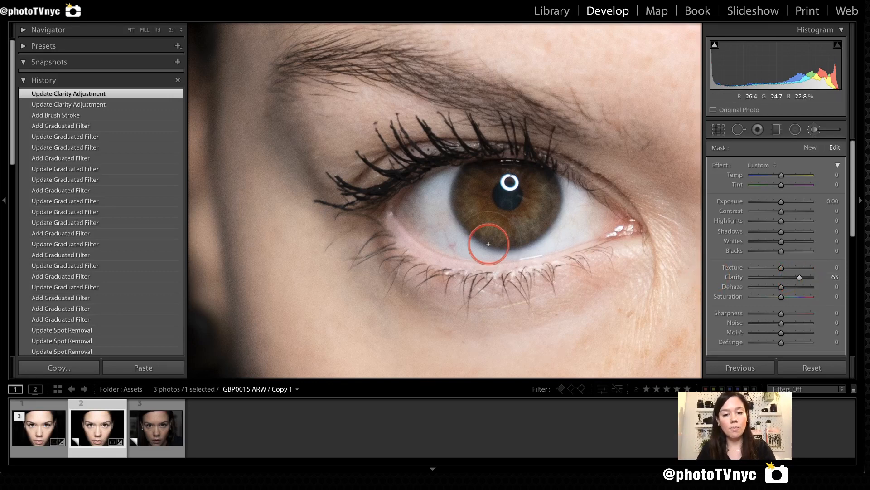
Step: Extend the clarity 63 brush mask over the upper eyelashes of the subject's left eye and check both eyes up close
left_click_drag(608, 220, 243, 229)
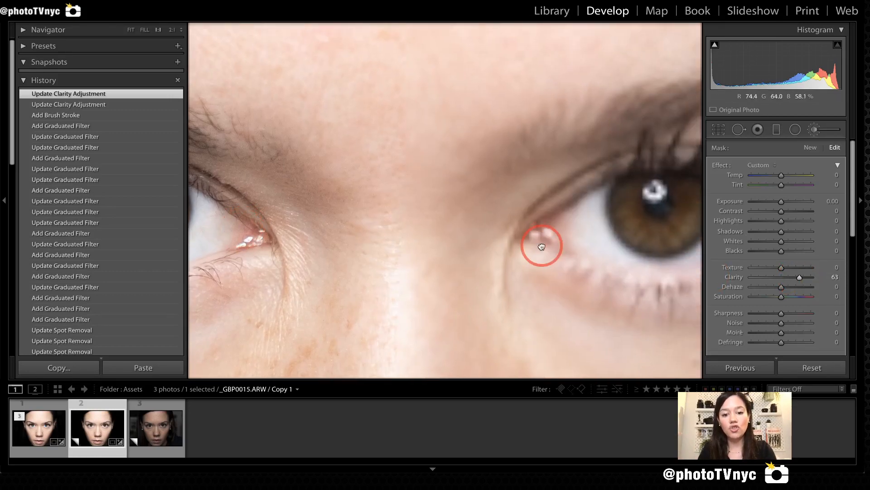
left_click_drag(537, 243, 263, 219)
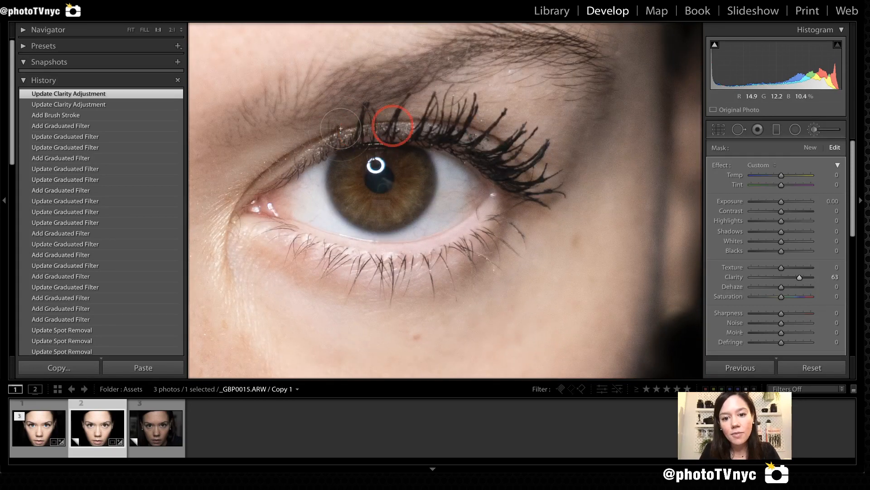
mouse_move(468, 102)
left_mouse_down()
mouse_move(535, 174)
mouse_move(459, 118)
mouse_move(468, 137)
mouse_move(516, 149)
mouse_move(476, 119)
mouse_move(565, 164)
mouse_move(491, 108)
mouse_move(450, 135)
mouse_move(438, 125)
mouse_move(330, 142)
mouse_move(405, 119)
mouse_move(459, 149)
mouse_move(506, 157)
mouse_move(526, 175)
mouse_move(452, 123)
mouse_move(424, 122)
mouse_move(471, 133)
left_mouse_up()
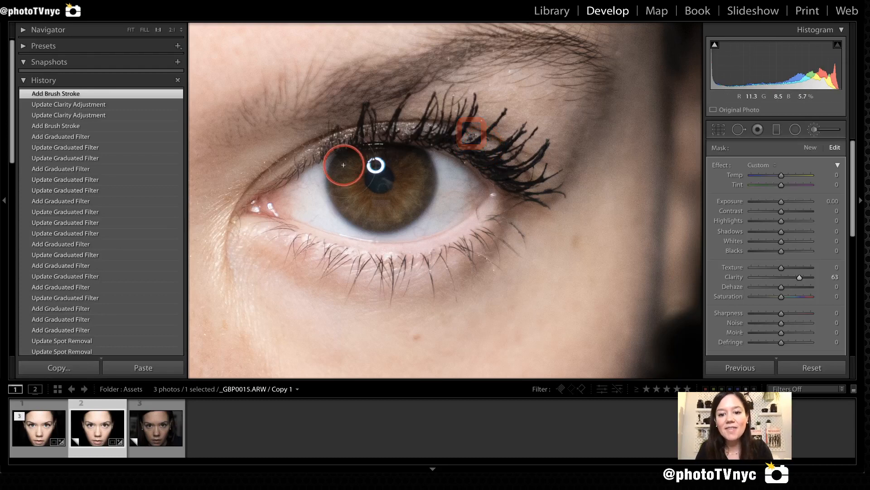
left_click_drag(376, 181, 626, 188)
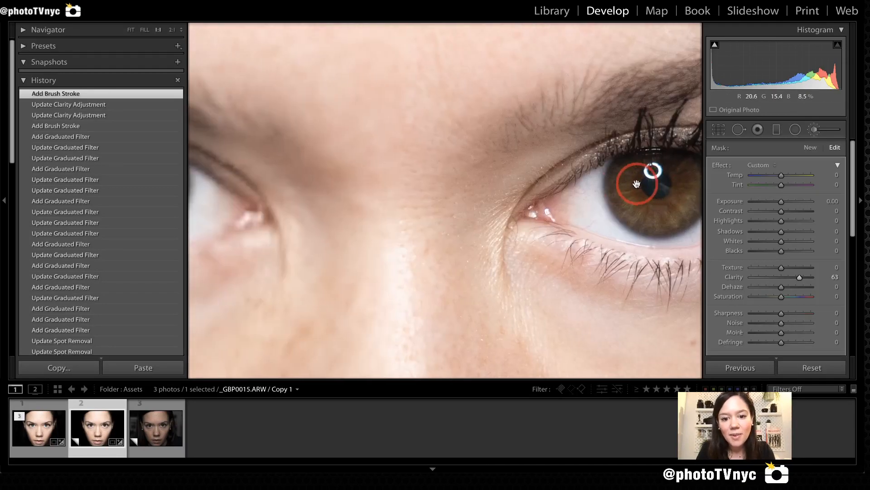
left_click_drag(324, 271, 468, 177)
left_click_drag(414, 157, 567, 258)
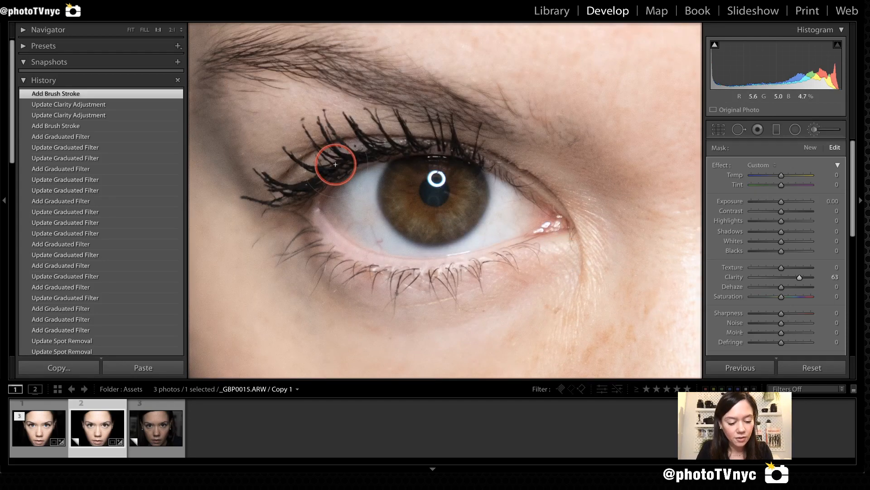
key("z")
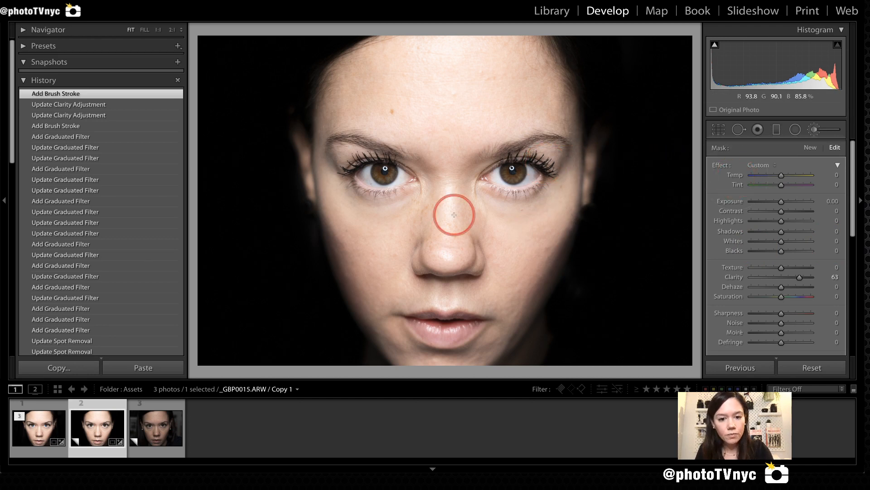
Step: Create a new brush mask with exposure -0.96 and paint darkening strokes around the lids and lashes of both eyes
left_click(811, 148)
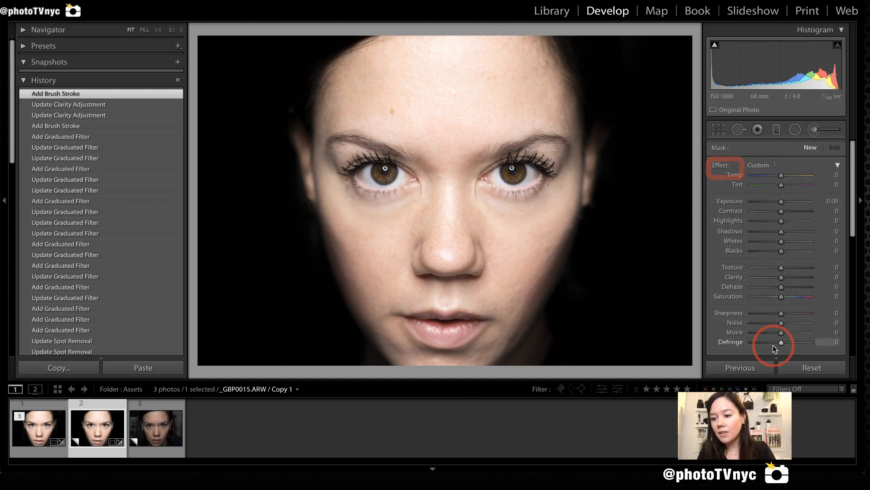
left_click(773, 203)
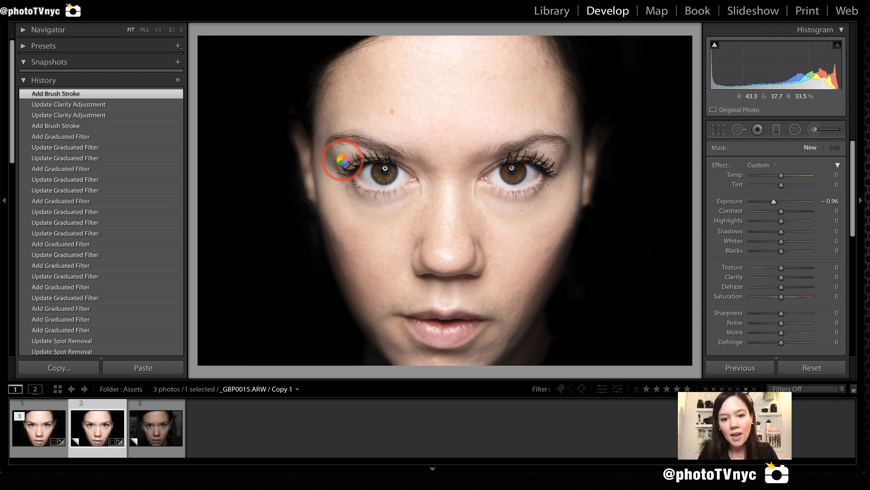
mouse_move(397, 152)
left_mouse_down()
mouse_move(348, 141)
mouse_move(325, 147)
mouse_move(500, 178)
mouse_move(358, 140)
left_mouse_up()
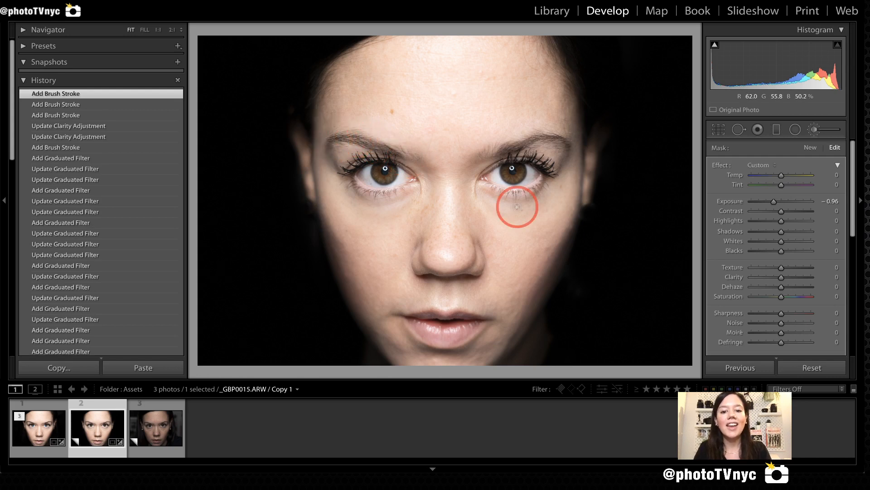
left_click_drag(517, 207, 501, 189)
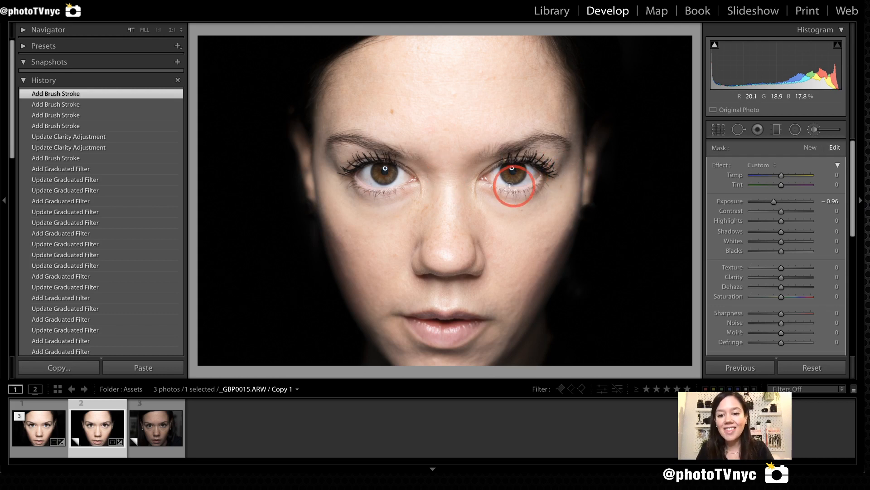
Step: Prepare another new brush mask with exposure 1.68 for close-up work on the subject's right eye
left_click(813, 148)
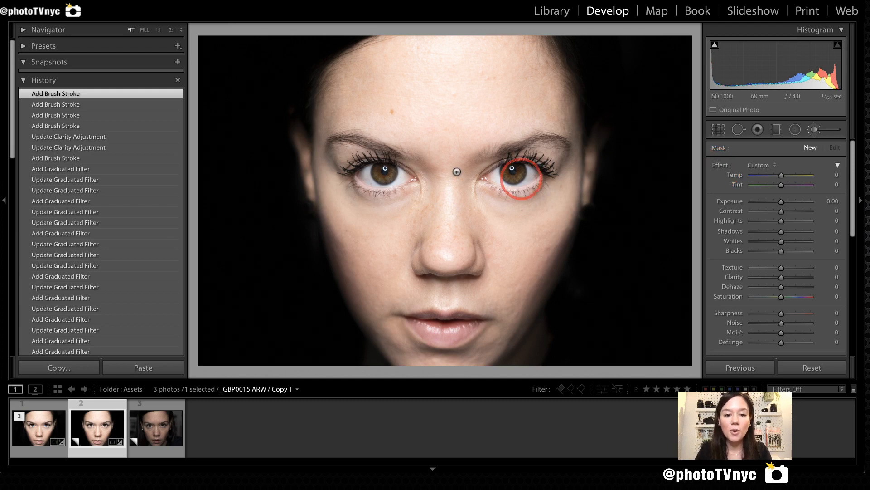
key("z")
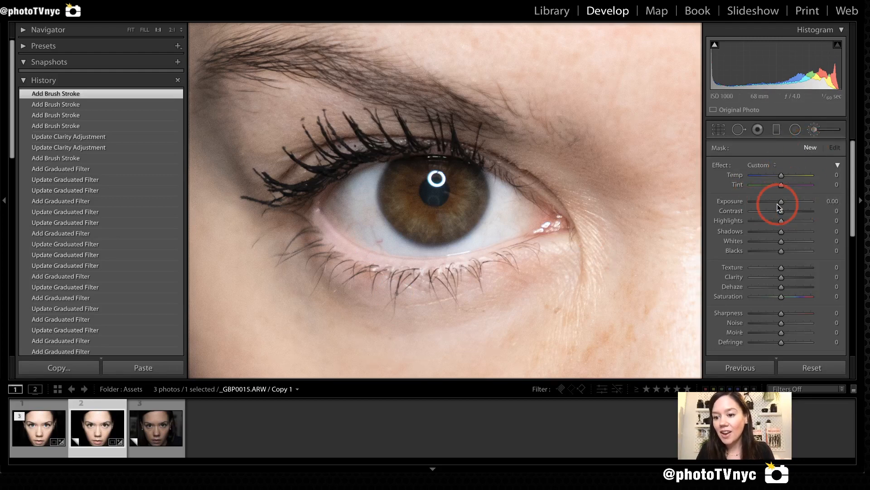
left_click(794, 201)
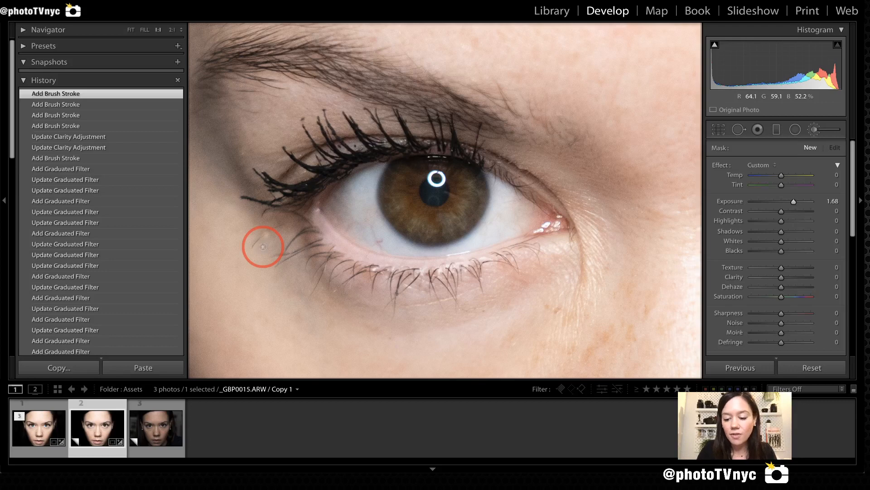
Step: Try to brighten the skin beside and below the subject's right eye with the exposure 1.68 brush
left_click(263, 246)
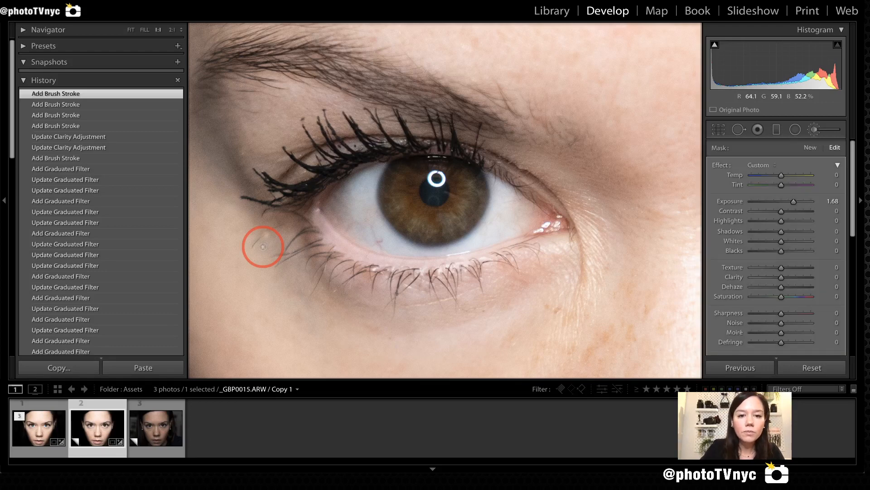
left_click_drag(263, 247, 255, 249)
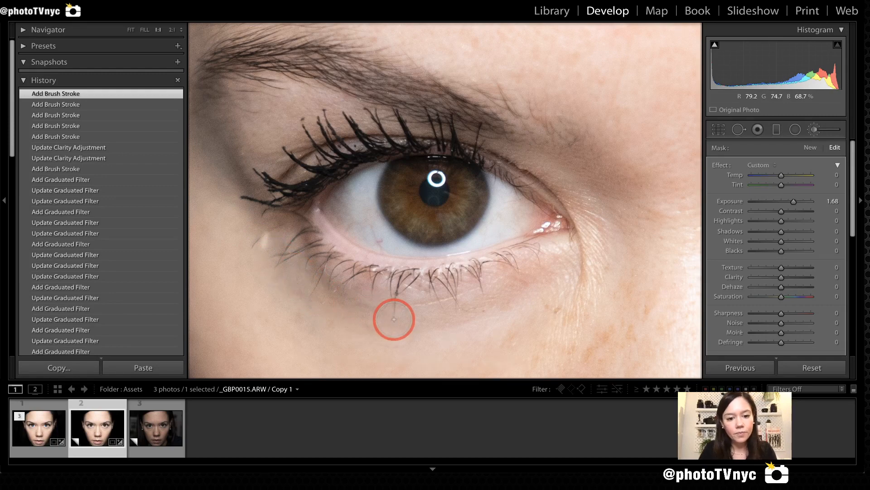
left_click(343, 282)
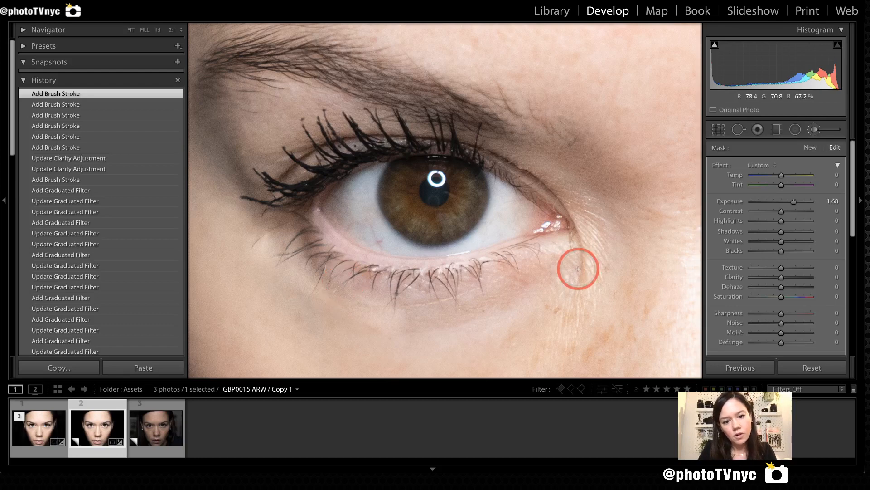
mouse_move(625, 266)
left_mouse_down()
mouse_move(548, 223)
mouse_move(468, 199)
mouse_move(665, 227)
left_mouse_up()
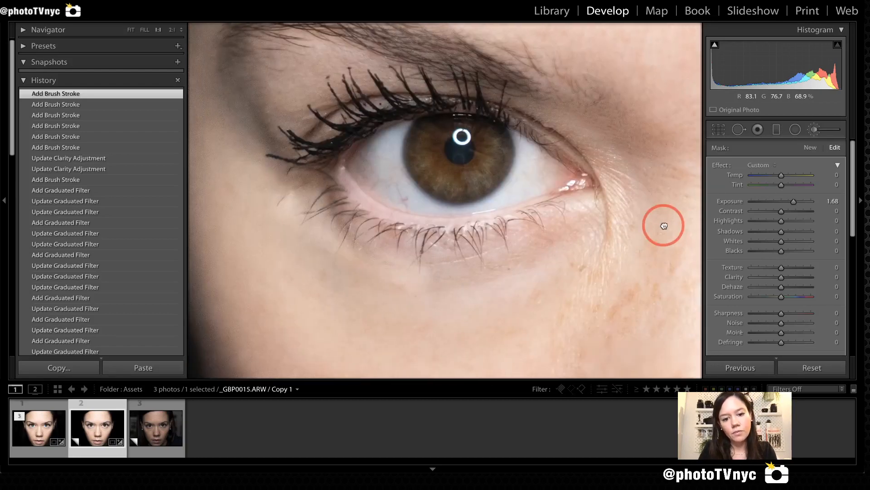
Step: Undo the brightening brush strokes around the subject's right eye and the last darkening brush stroke before them
key("ctrl+z")
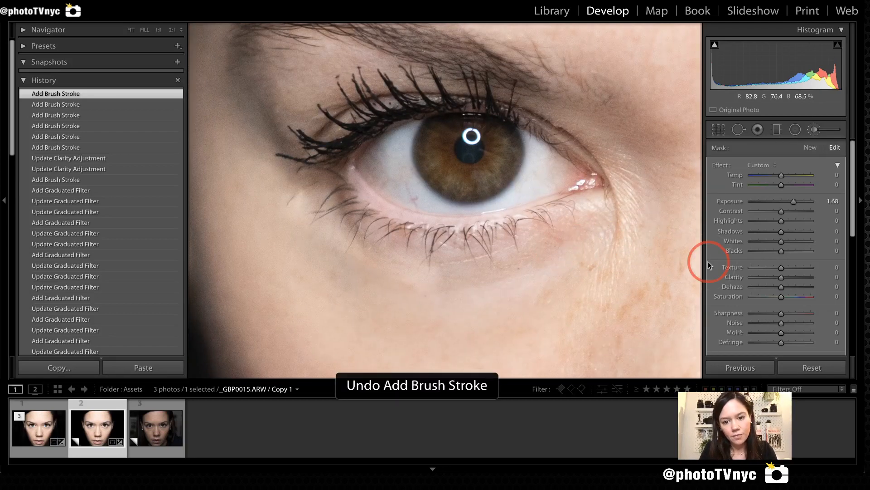
key("ctrl+z")
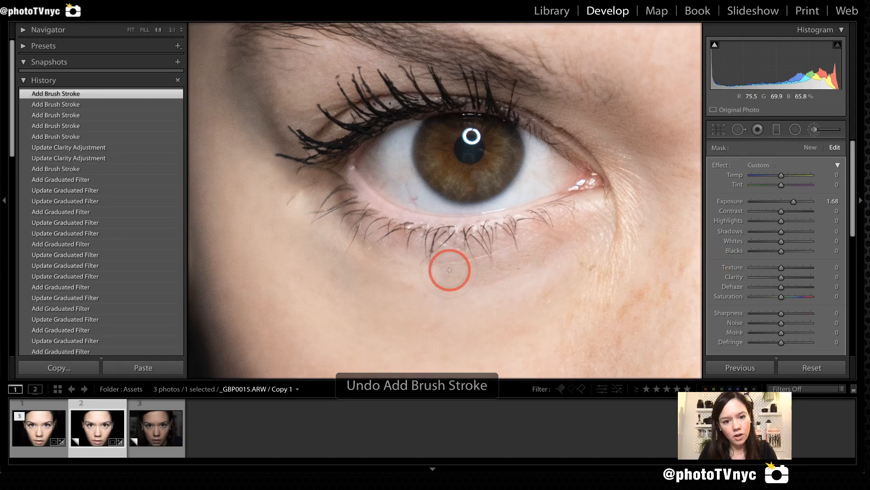
key("ctrl+z")
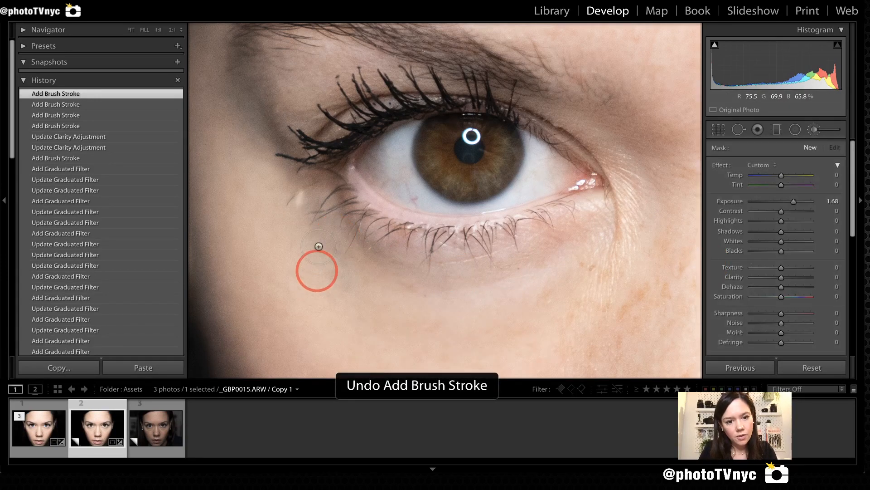
key("ctrl+z")
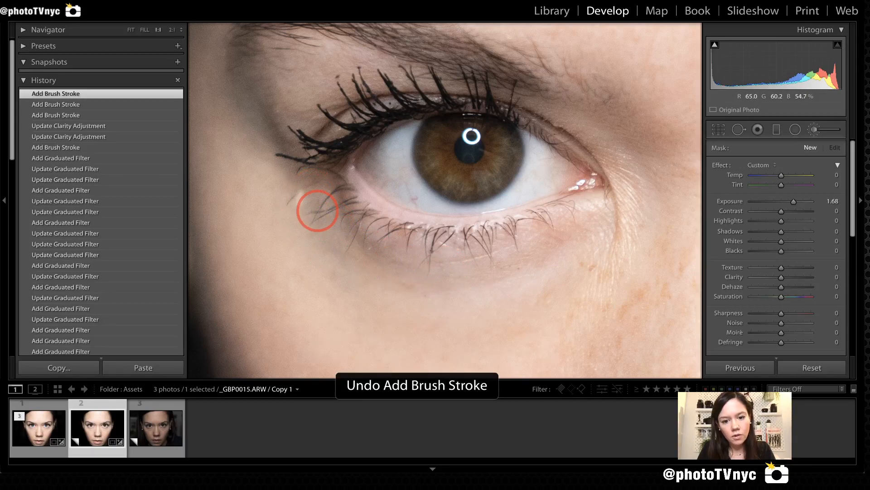
Step: Create a new brush mask with saturation -100 and paint over the inner half of both irises
mouse_move(566, 314)
left_mouse_down()
mouse_move(609, 292)
mouse_move(244, 289)
left_mouse_up()
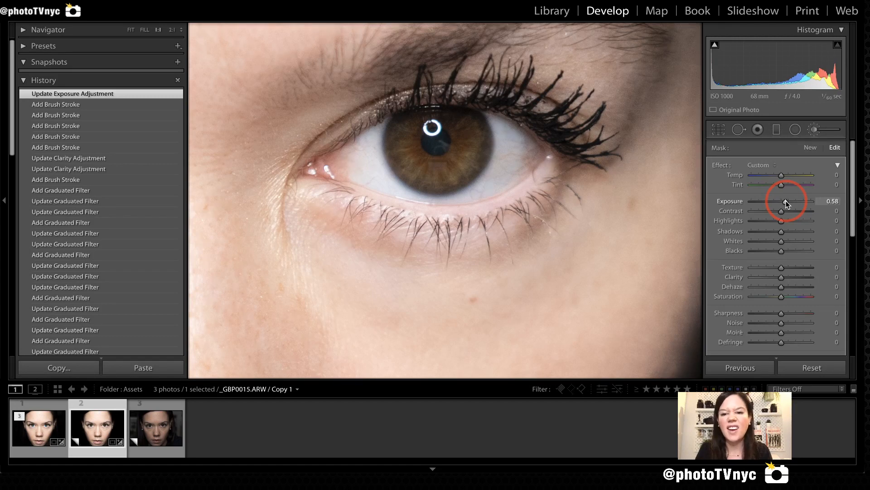
left_click(807, 148)
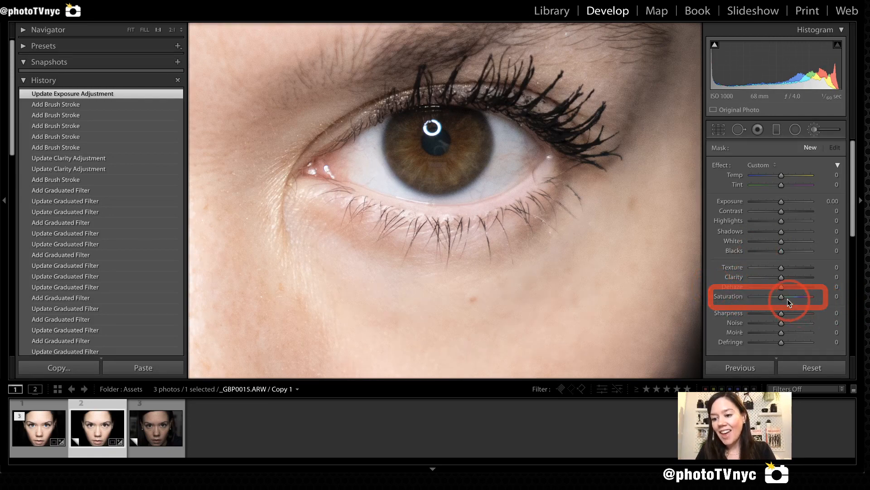
left_click_drag(782, 296, 720, 300)
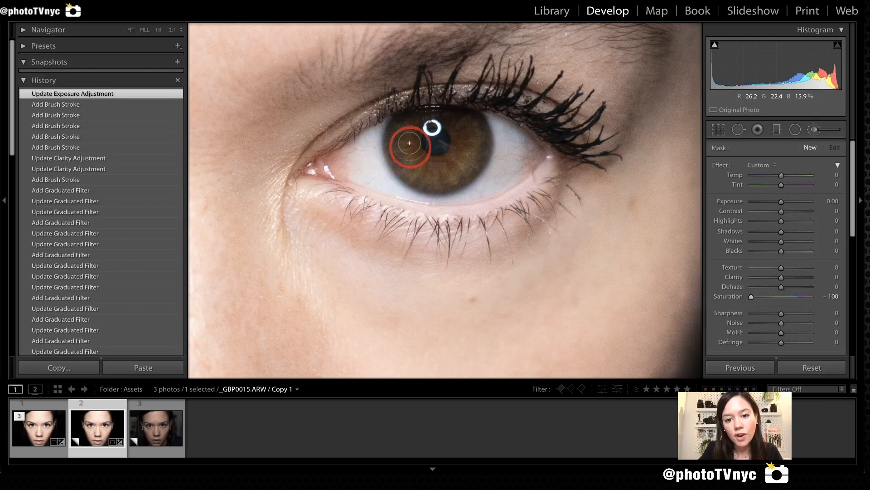
left_click(408, 164)
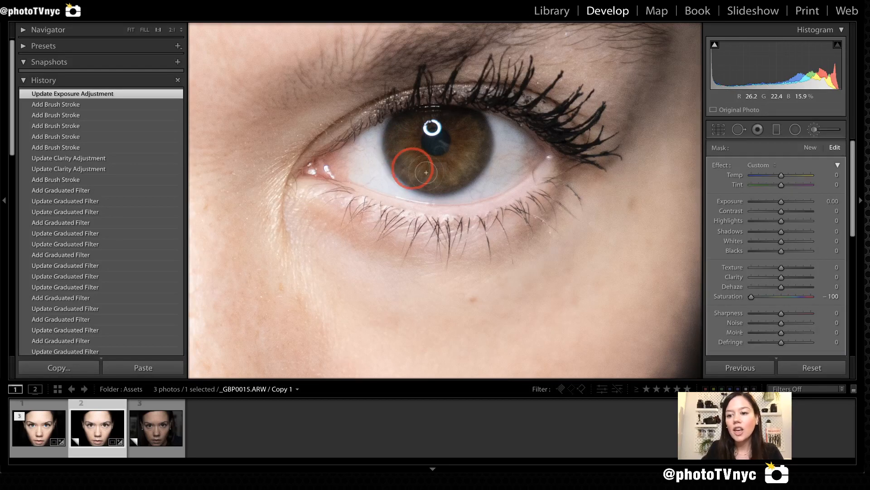
scroll(796, 314, "down", 3)
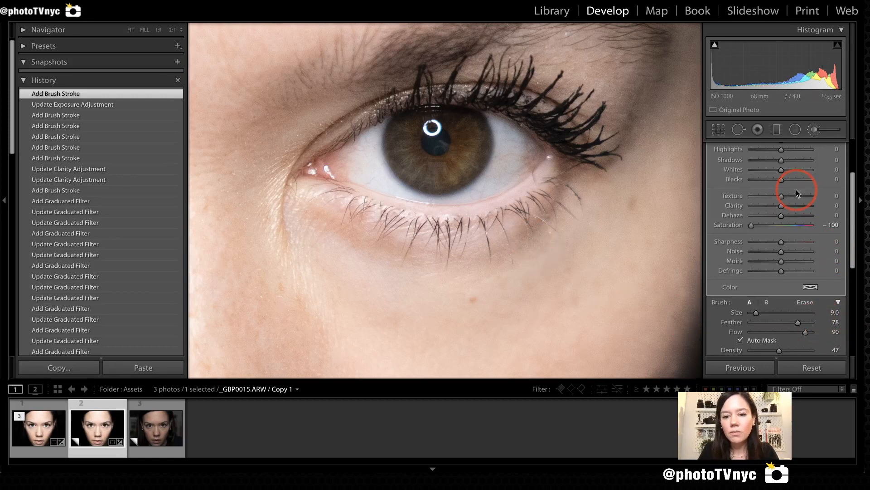
scroll(796, 190, "up", 3)
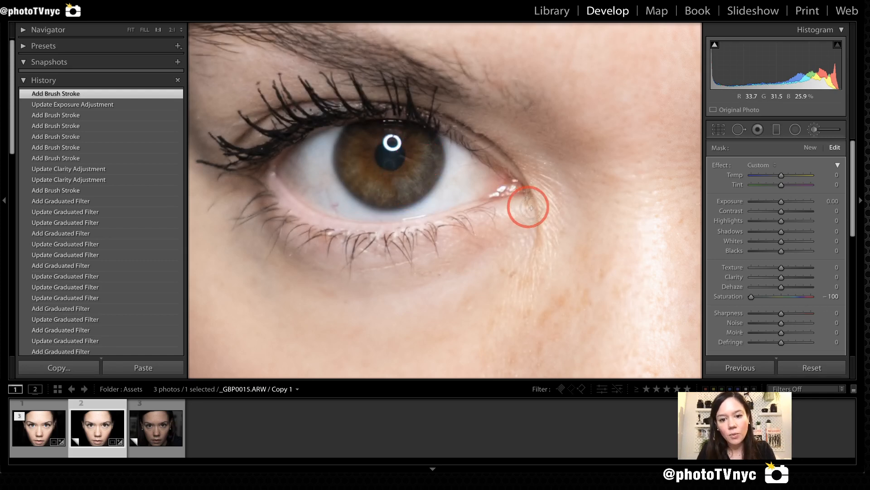
left_click_drag(523, 202, 395, 195)
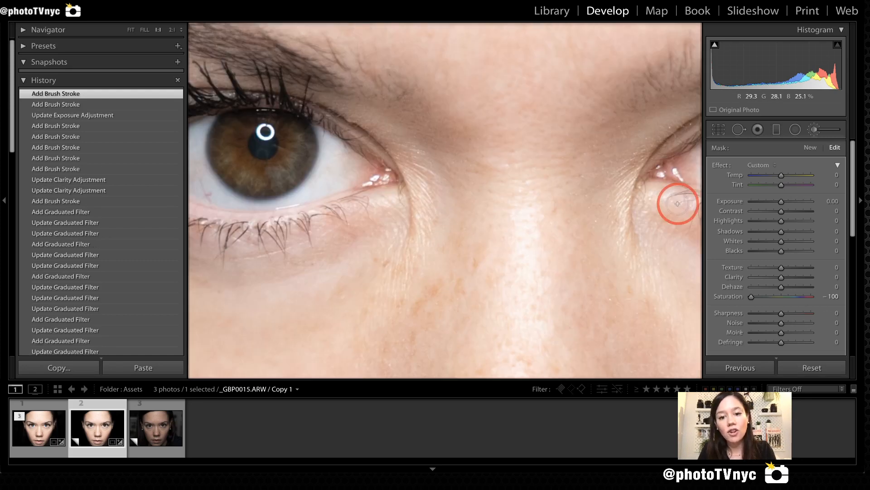
left_click_drag(643, 204, 464, 206)
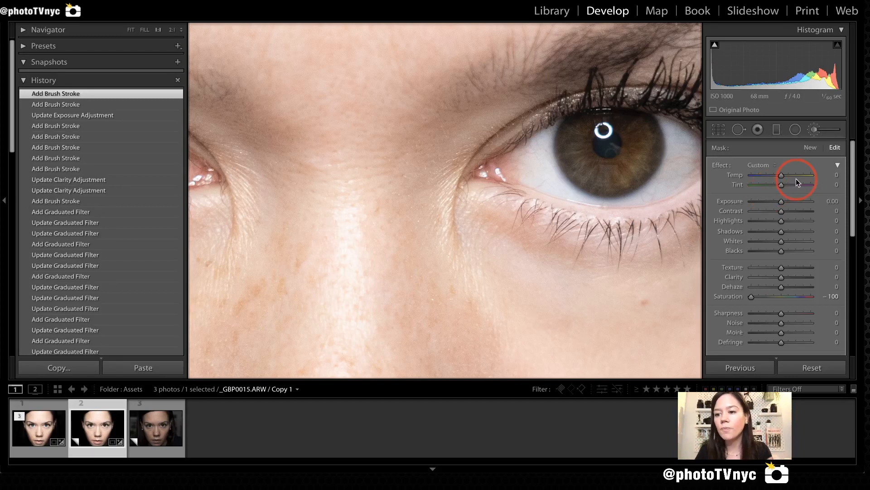
Step: Layer two more new brush masks with saturation -100 over the inner half of the irises to drain the remaining brown
left_click(811, 149)
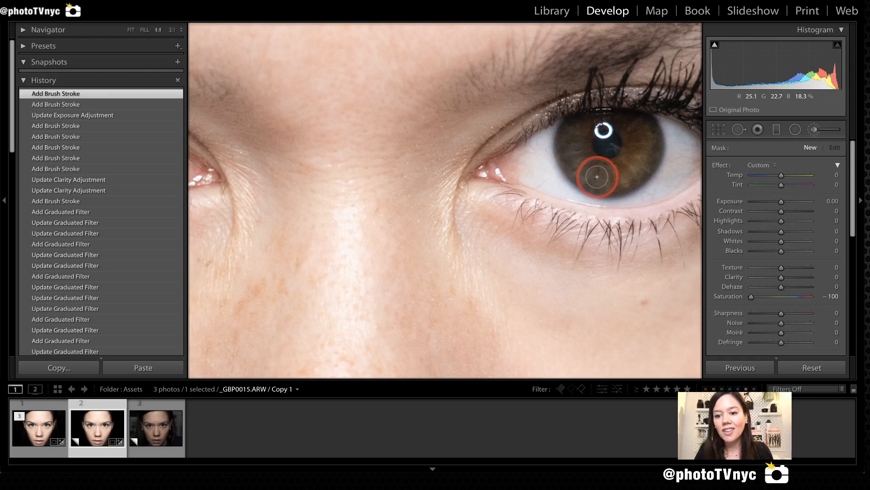
left_click(335, 181)
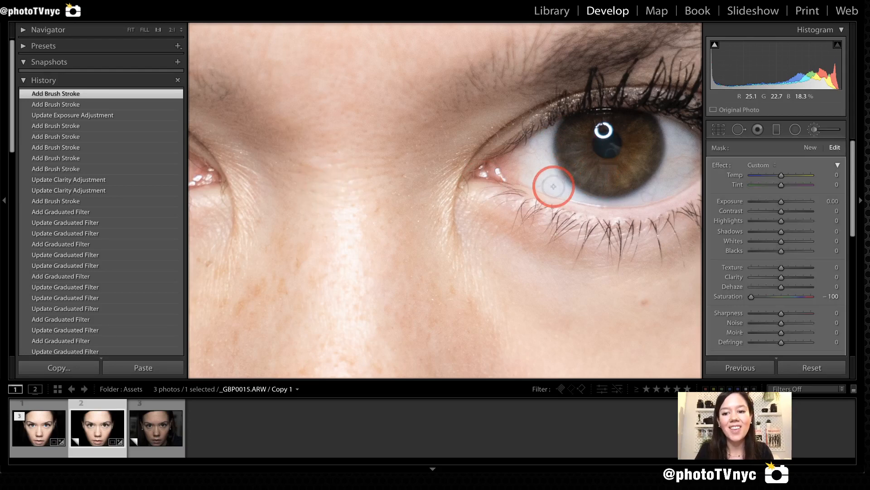
left_click_drag(553, 187, 541, 188)
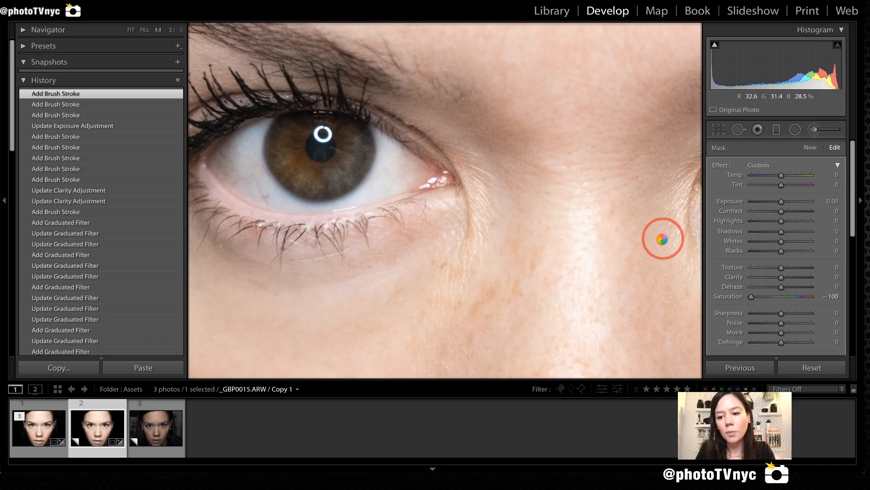
left_click(810, 149)
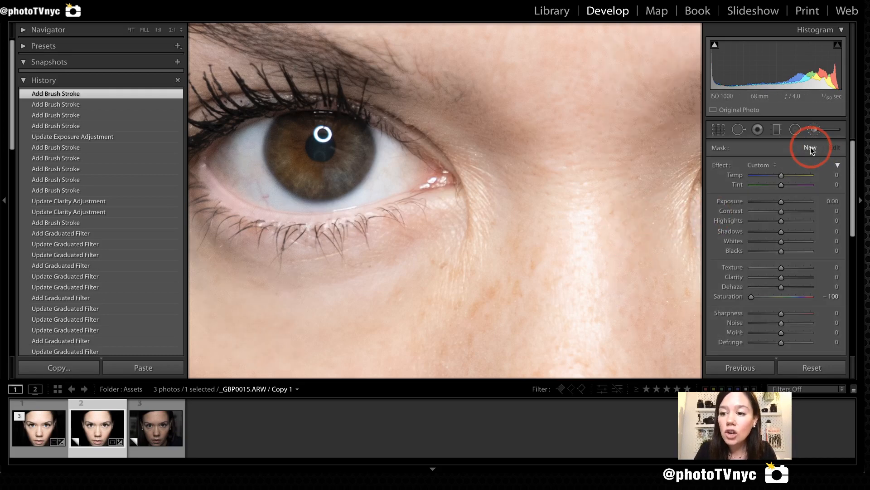
left_click_drag(642, 179, 427, 215)
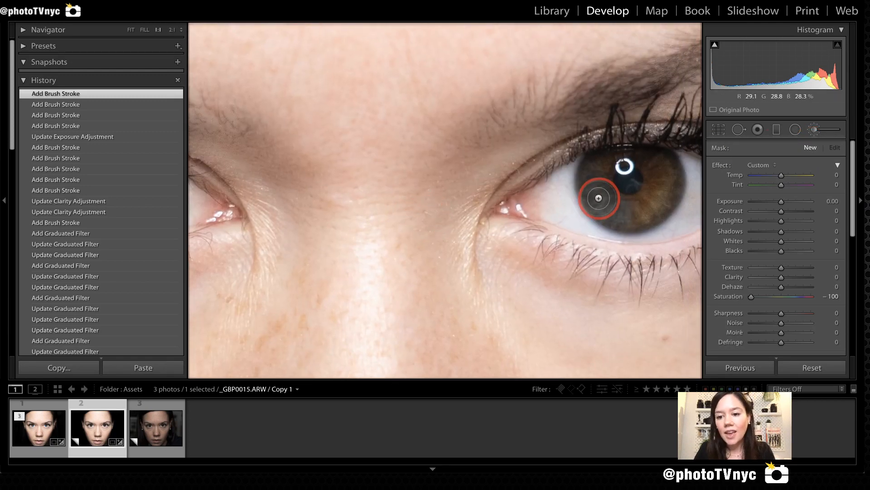
mouse_move(591, 206)
left_mouse_down()
mouse_move(617, 219)
mouse_move(592, 186)
mouse_move(593, 208)
mouse_move(604, 208)
mouse_move(591, 188)
mouse_move(626, 220)
mouse_move(592, 182)
mouse_move(590, 197)
mouse_move(617, 210)
mouse_move(592, 181)
mouse_move(616, 205)
left_mouse_up()
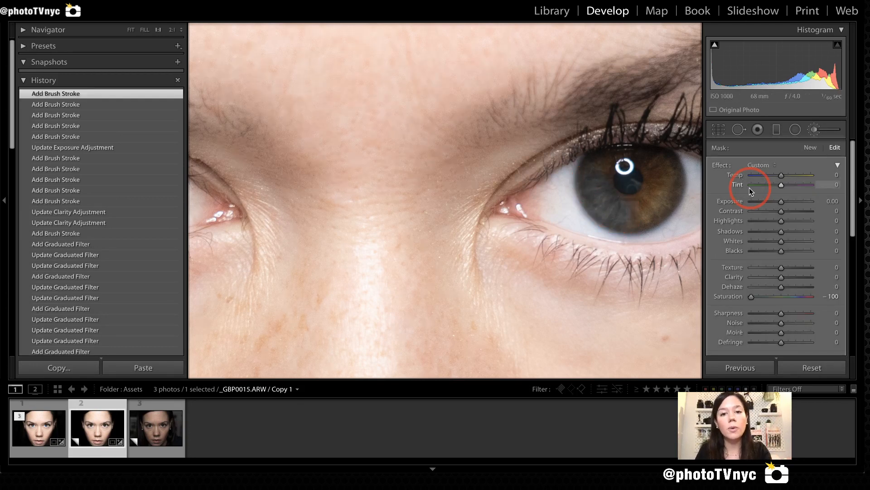
Step: Set the current mask to exposure 1.16 and a blue color of hue 238, saturation 87, and paint the inner half of the subject's right iris
left_click_drag(781, 201, 790, 201)
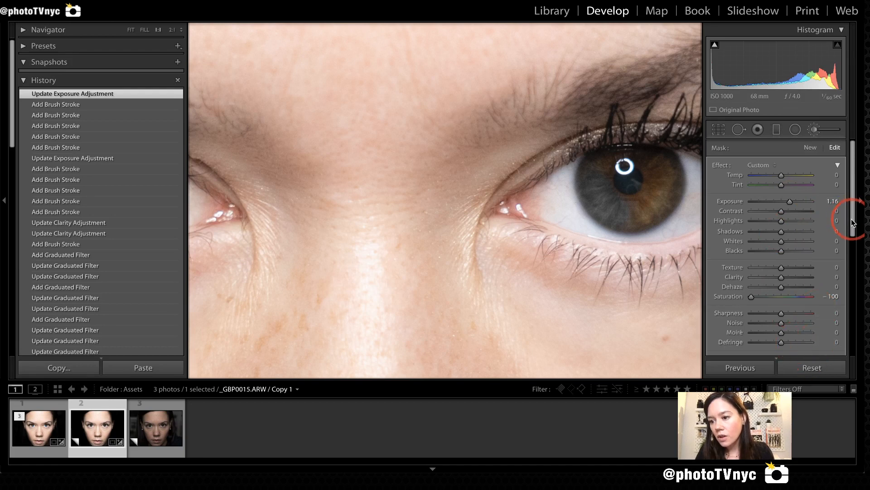
left_click_drag(854, 222, 852, 291)
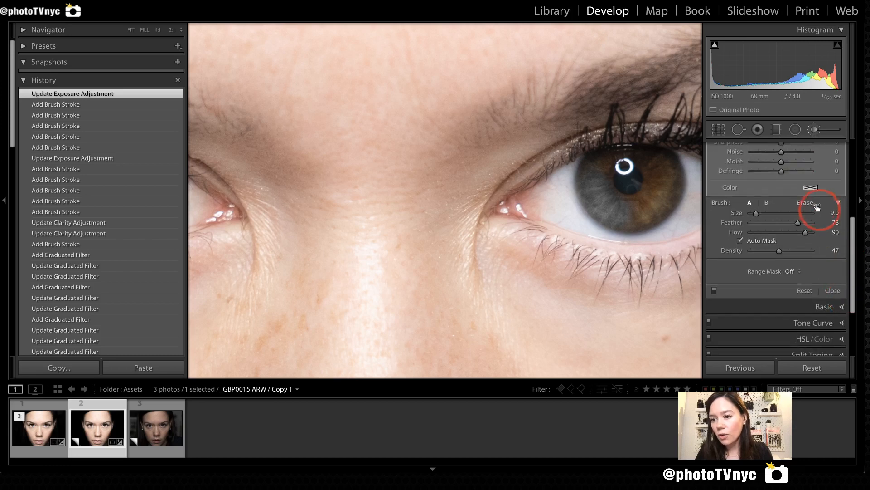
left_click(810, 188)
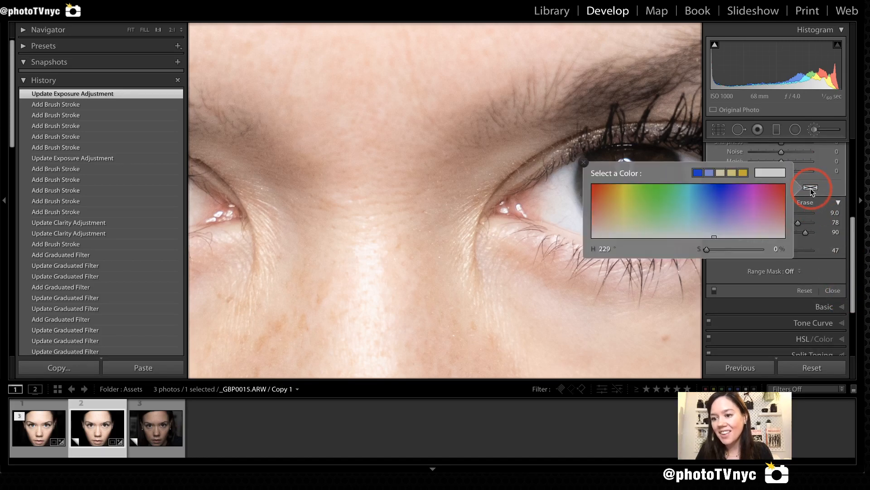
left_click(701, 173)
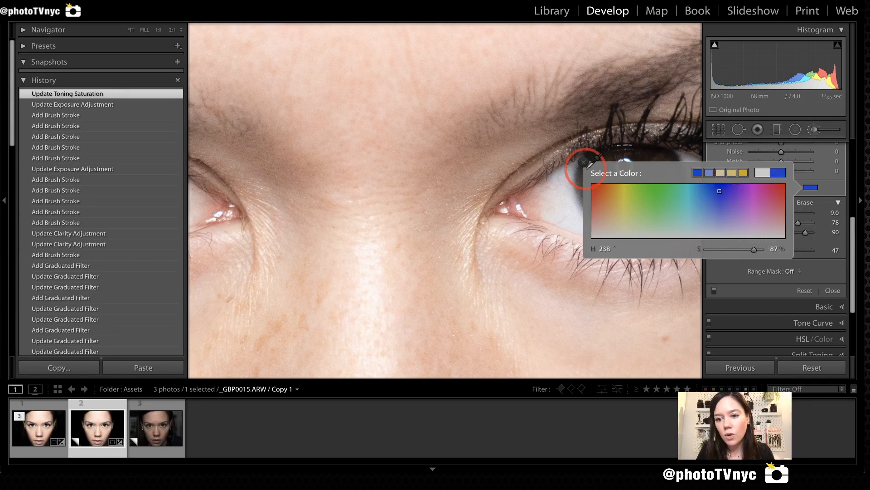
left_click(585, 161)
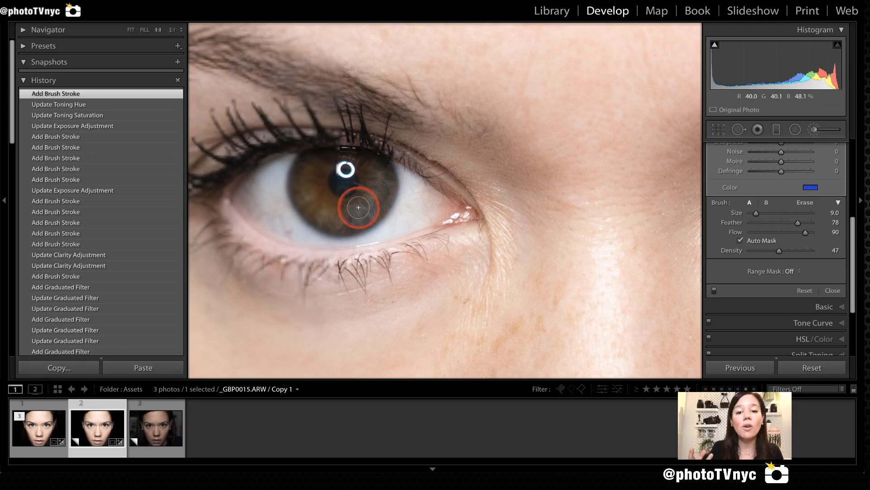
left_click_drag(355, 208, 351, 208)
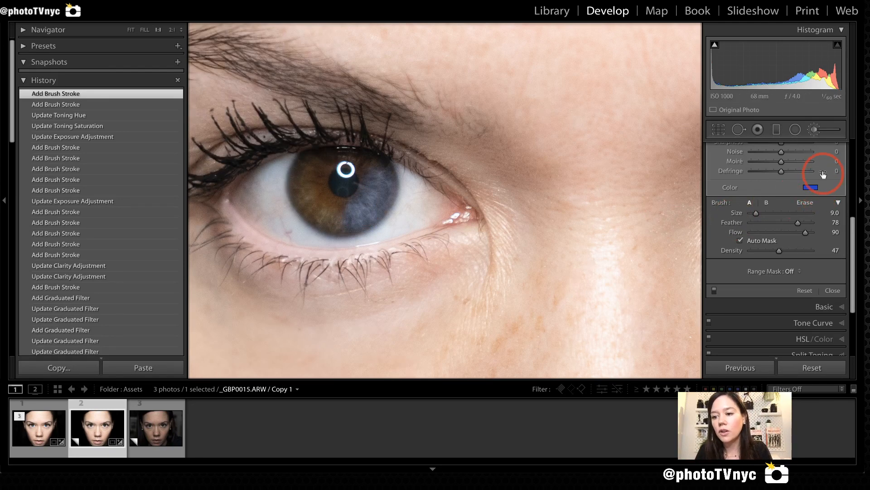
Step: Create a new brush mask with slider saturation 0 and blue color hue 214, saturation 87, and paint the inner half of both irises
scroll(822, 173, "up", 8)
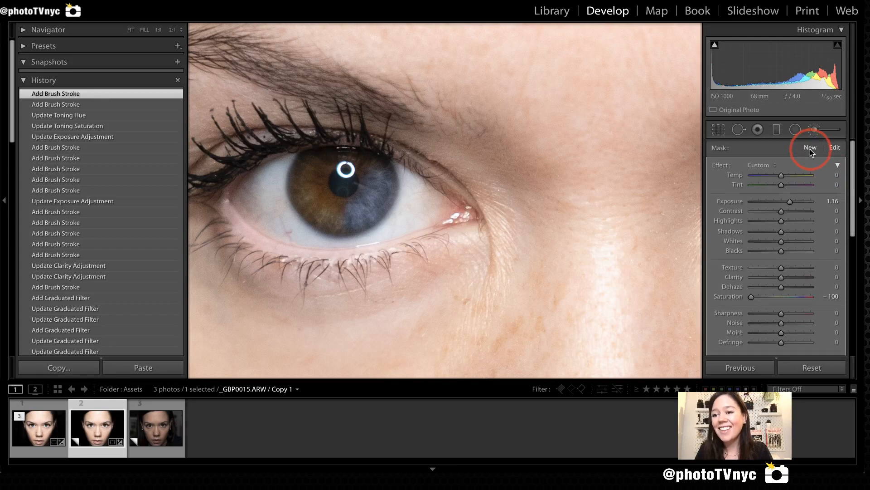
left_click(810, 149)
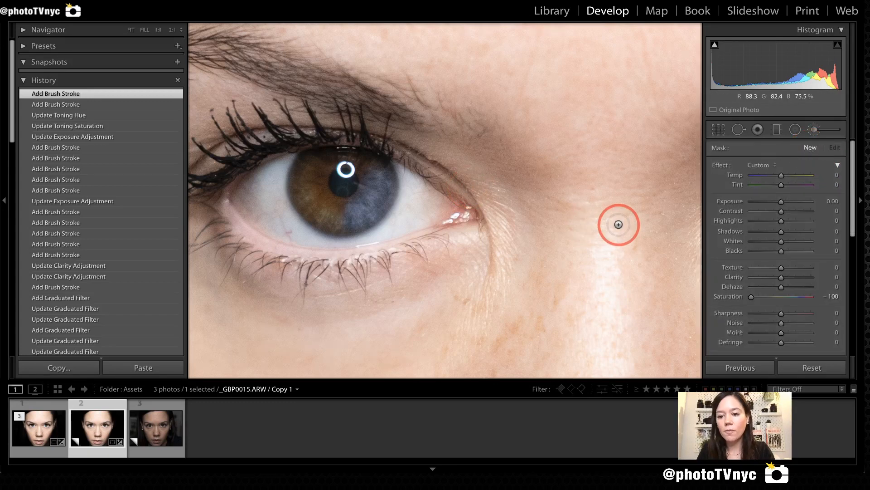
left_click_drag(624, 226, 390, 210)
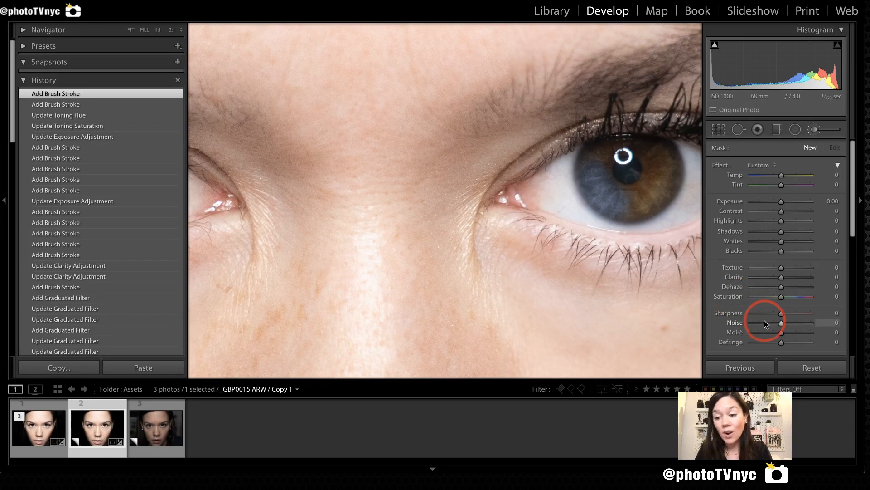
scroll(764, 322, "down", 3)
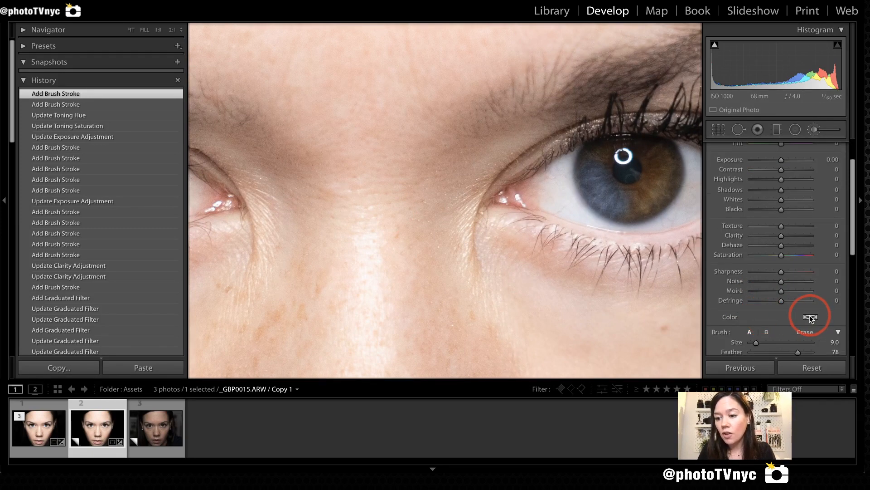
left_click(810, 317)
left_click_drag(720, 315, 710, 322)
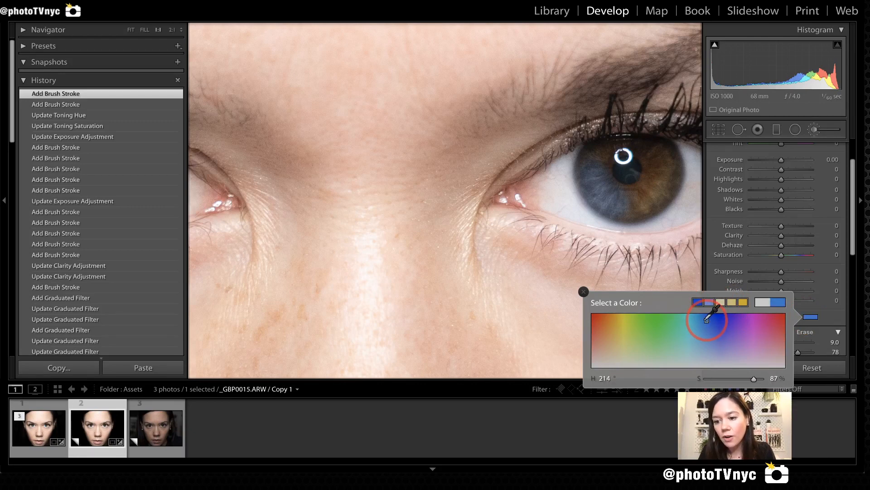
left_click(584, 291)
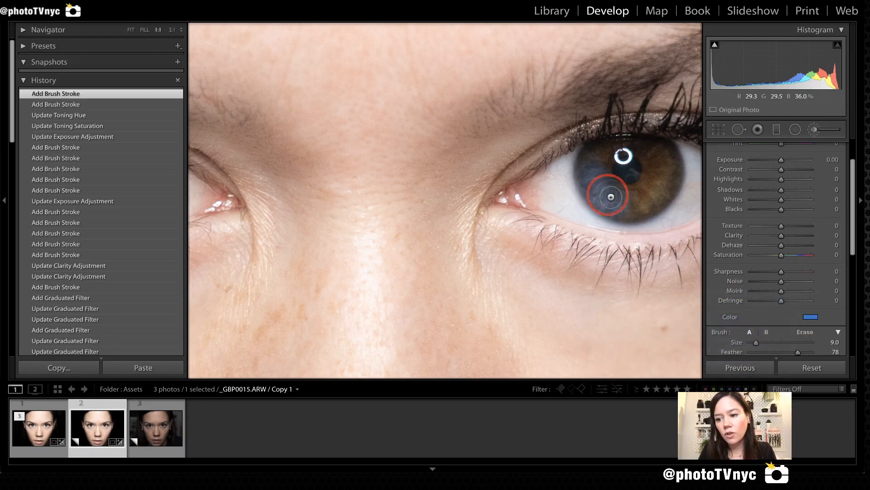
mouse_move(611, 197)
left_mouse_down()
mouse_move(591, 174)
mouse_move(606, 202)
mouse_move(587, 173)
mouse_move(604, 210)
mouse_move(584, 173)
mouse_move(610, 205)
mouse_move(594, 169)
mouse_move(605, 200)
left_mouse_up()
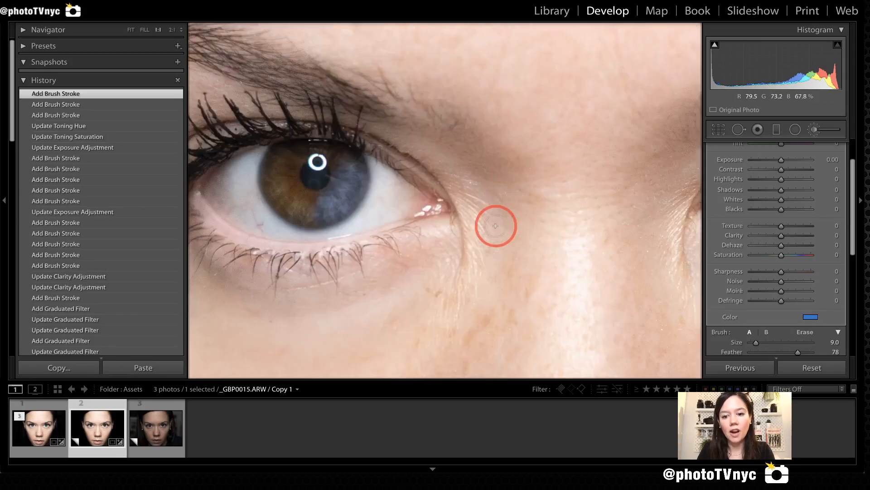
mouse_move(331, 188)
left_mouse_down()
mouse_move(356, 183)
mouse_move(329, 218)
mouse_move(347, 201)
mouse_move(349, 175)
mouse_move(340, 199)
mouse_move(340, 175)
mouse_move(335, 205)
mouse_move(345, 170)
mouse_move(316, 206)
mouse_move(339, 185)
mouse_move(328, 213)
left_mouse_up()
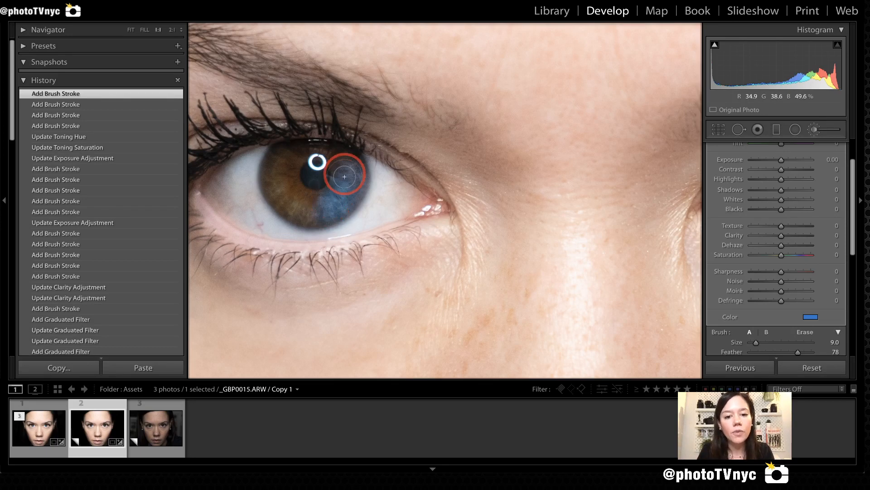
mouse_move(348, 185)
left_mouse_down()
mouse_move(327, 207)
mouse_move(341, 174)
mouse_move(322, 213)
mouse_move(352, 176)
mouse_move(333, 198)
left_mouse_up()
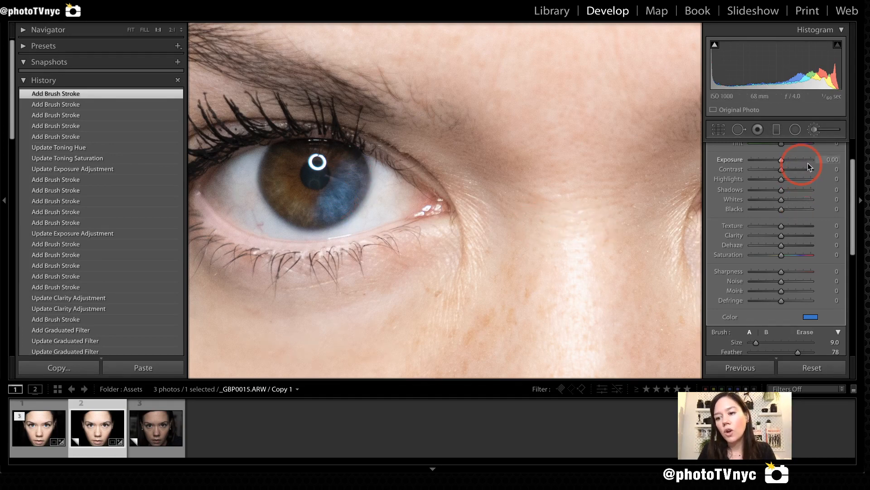
Step: Add another new brush mask with blue color hue 210, saturation 86, paint the subject's left inner iris, and view the whole portrait
scroll(821, 168, "up", 3)
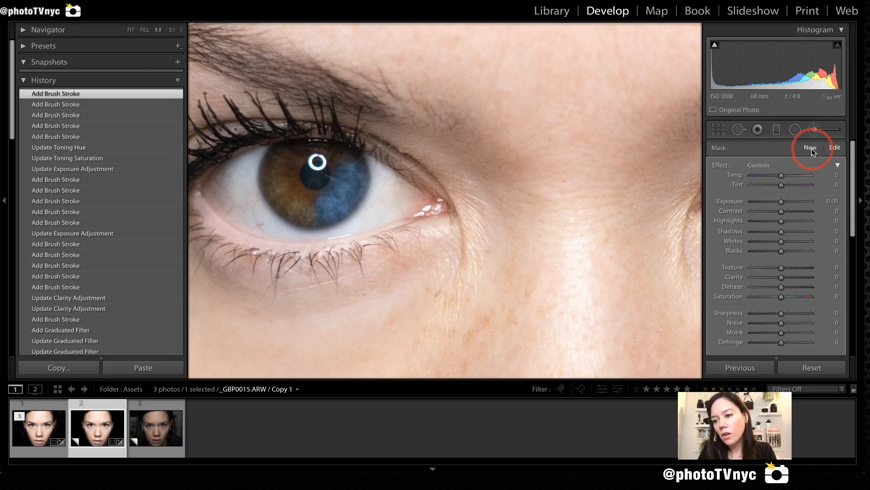
left_click(811, 148)
scroll(814, 263, "down", 4)
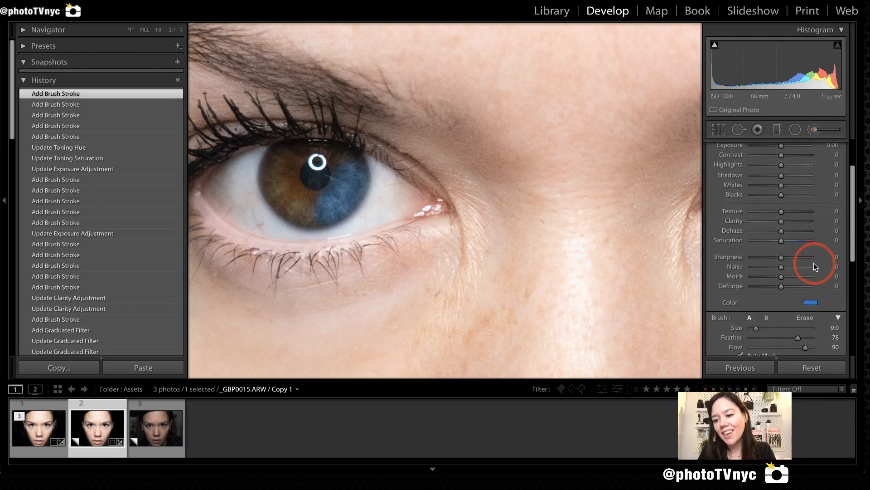
left_click(811, 288)
left_click(705, 291)
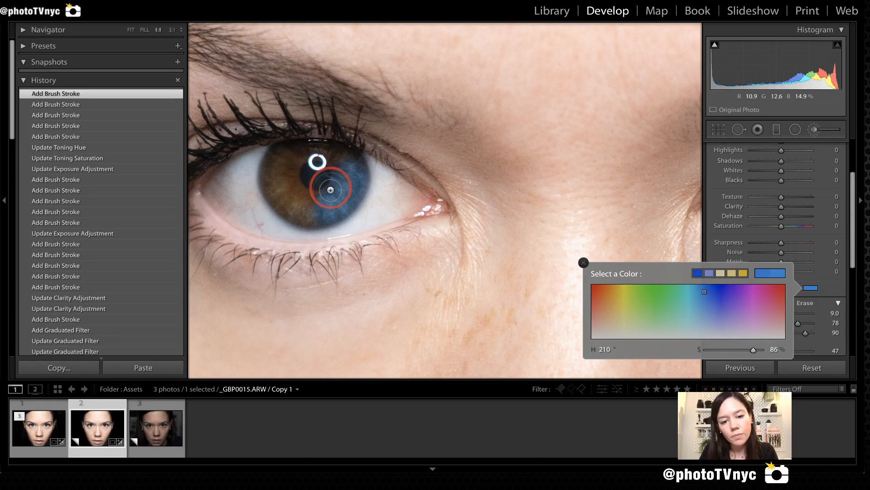
mouse_move(332, 194)
left_mouse_down()
mouse_move(348, 166)
mouse_move(328, 197)
mouse_move(352, 171)
mouse_move(343, 198)
mouse_move(353, 179)
mouse_move(351, 192)
mouse_move(349, 179)
mouse_move(340, 205)
mouse_move(347, 172)
mouse_move(345, 199)
mouse_move(350, 181)
mouse_move(325, 210)
mouse_move(350, 174)
mouse_move(324, 209)
left_mouse_up()
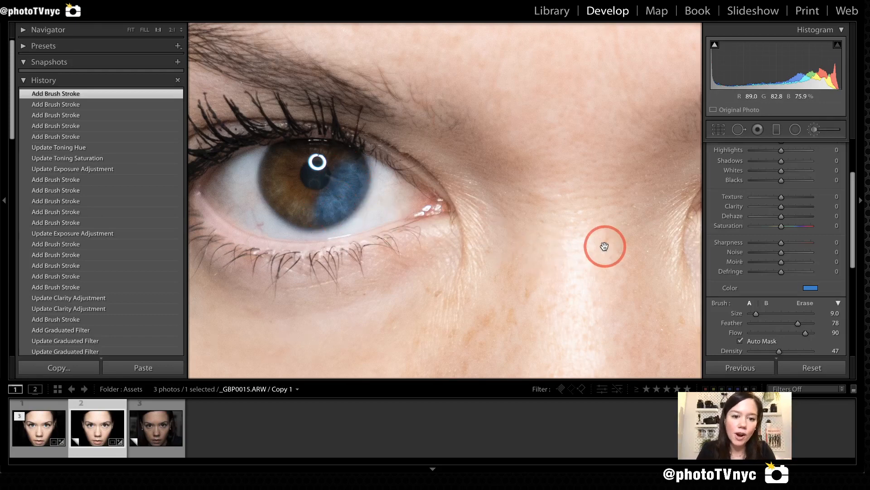
left_click_drag(600, 246, 376, 240)
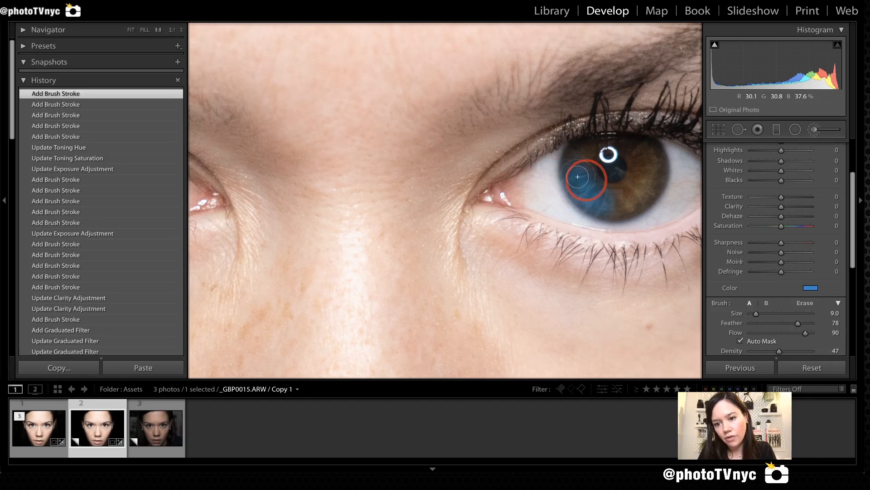
left_click(594, 200)
key("z")
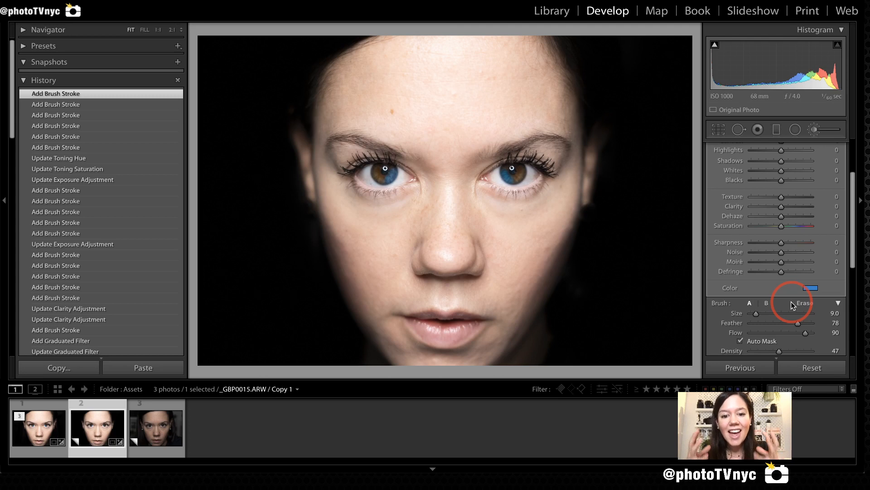
Step: Raise the exposure of the current blue iris mask to 1.08
scroll(802, 186, "up", 3)
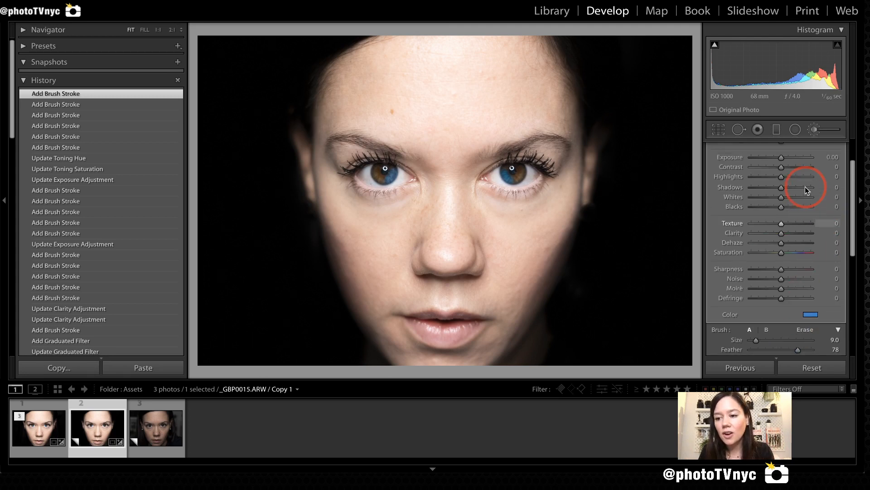
left_click_drag(781, 163, 785, 163)
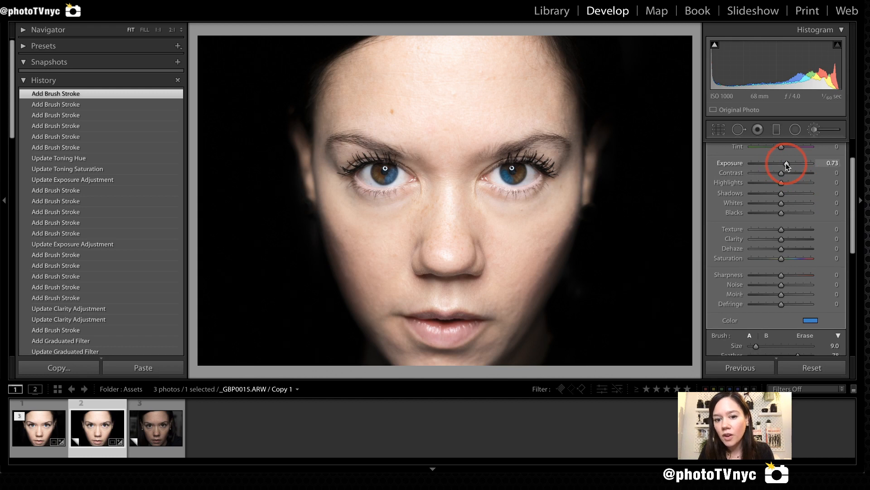
left_click_drag(786, 164, 789, 165)
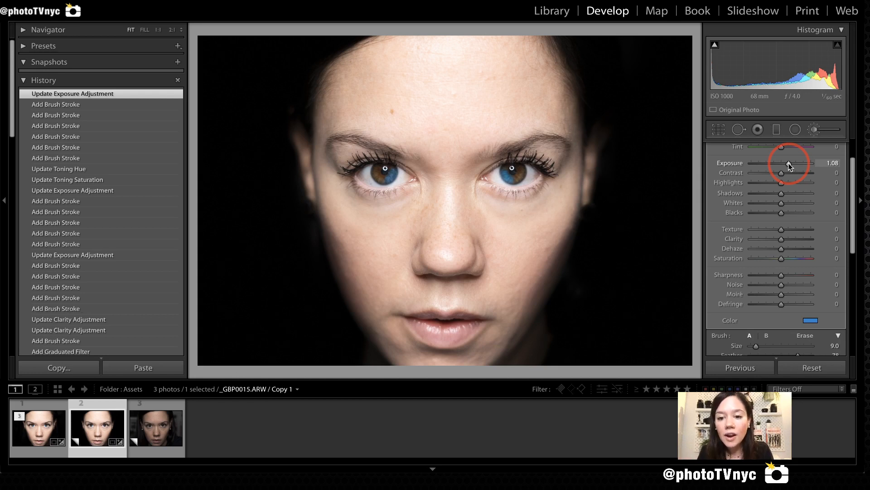
Step: Create a new brush mask with exposure 0.84 and paint over the upper part of the subject's left iris
scroll(802, 156, "up", 3)
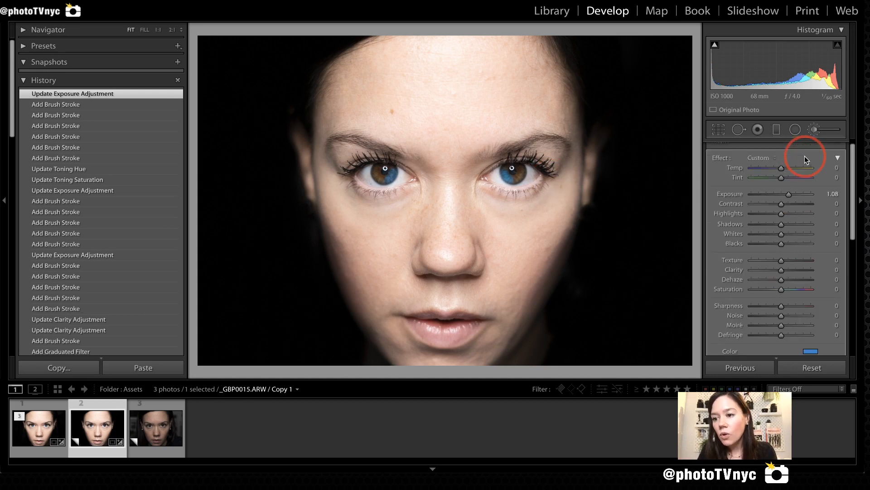
left_click(806, 146)
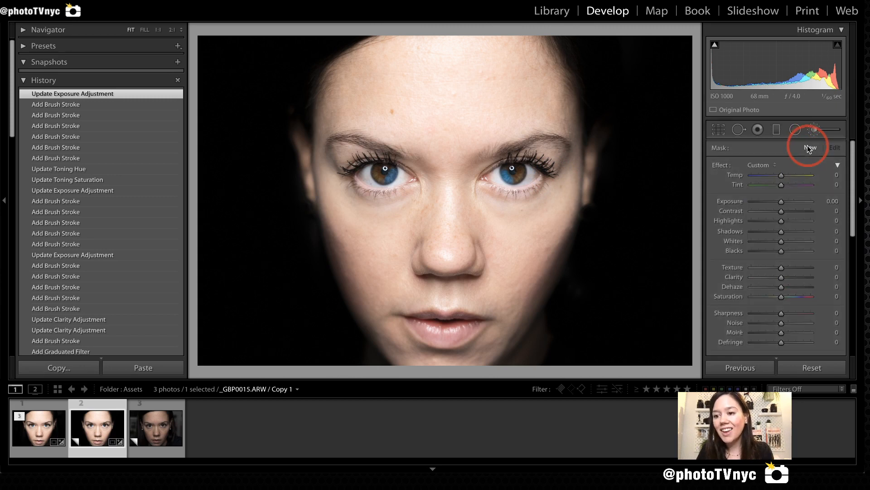
left_click(787, 201)
left_click_drag(787, 201, 789, 202)
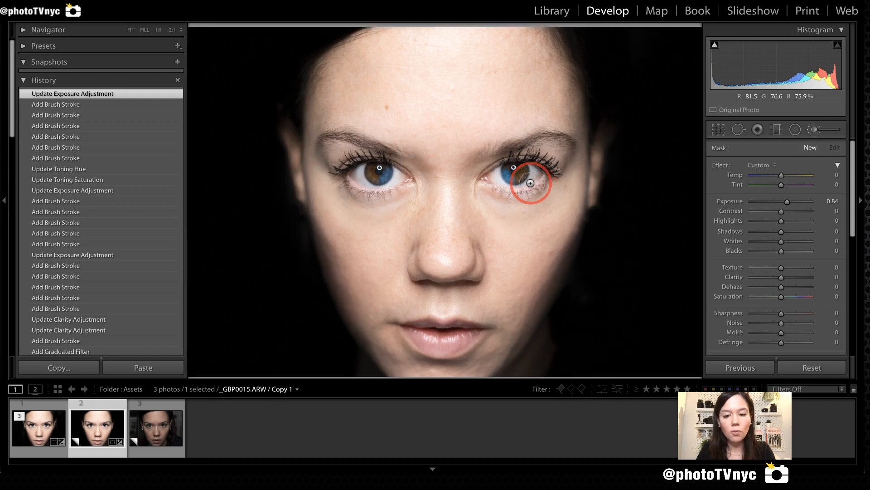
key("z")
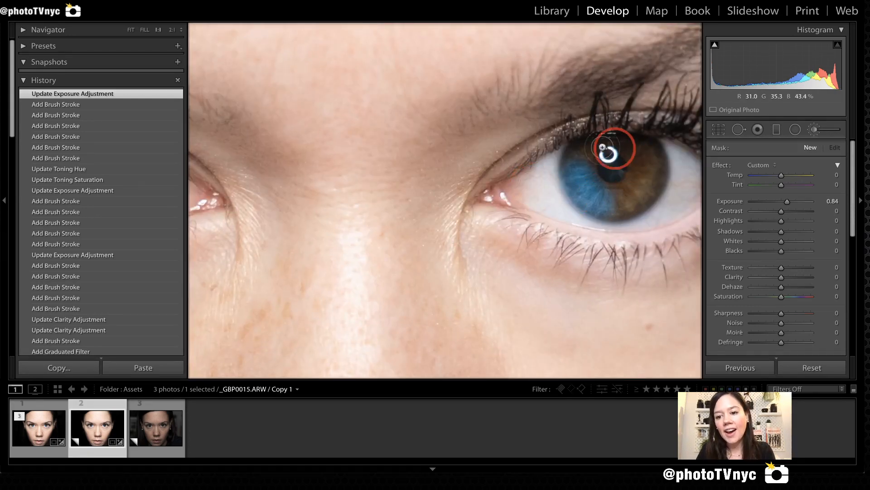
mouse_move(636, 147)
left_mouse_down()
mouse_move(628, 190)
mouse_move(612, 148)
left_mouse_up()
Step: Remove the blue tint from the new mask by setting its color to hue 0, saturation 0
left_click_drag(854, 192, 854, 223)
left_click(818, 287)
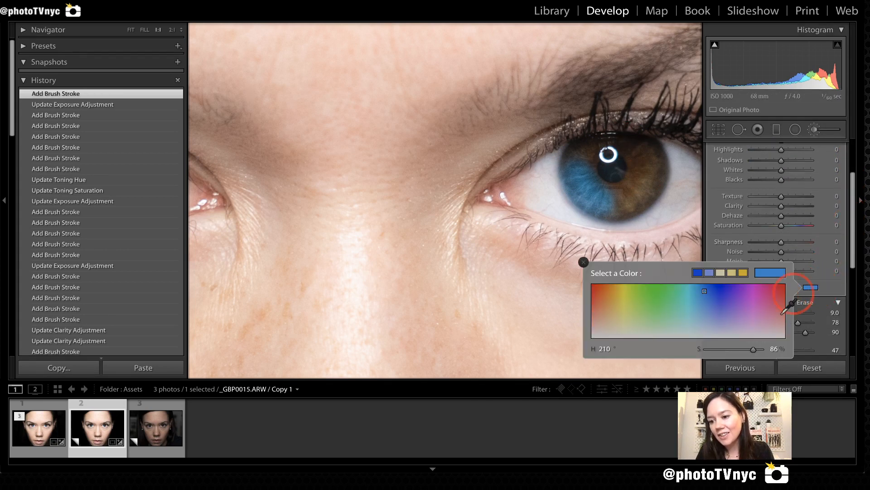
left_click_drag(783, 313, 791, 349)
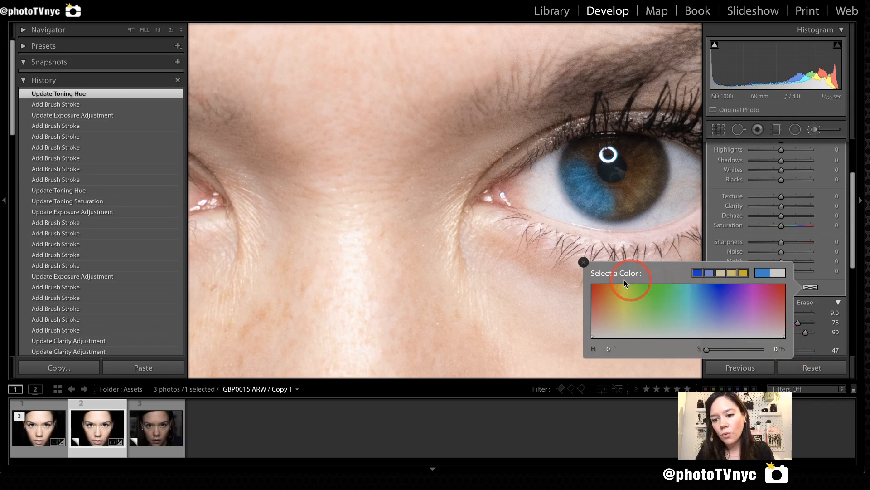
left_click(584, 262)
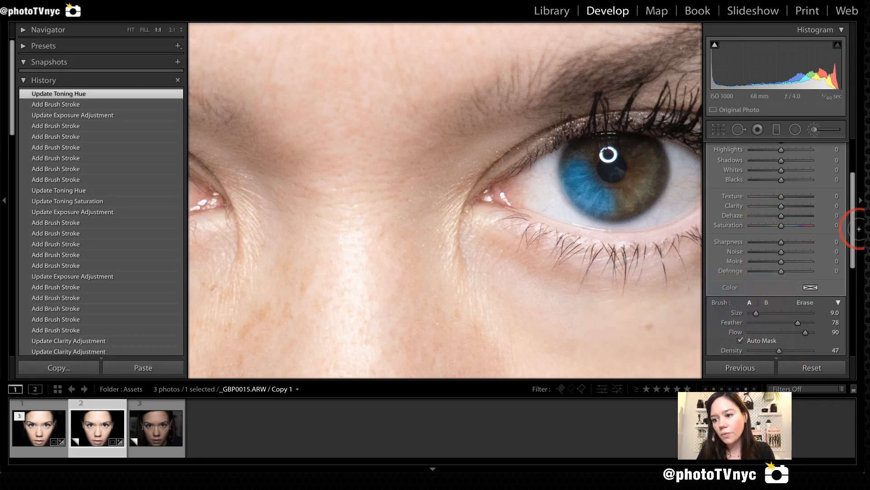
Step: Set the mask's saturation slider to 100 and brush the upper inner part of the subject's right iris
left_click_drag(850, 229, 851, 201)
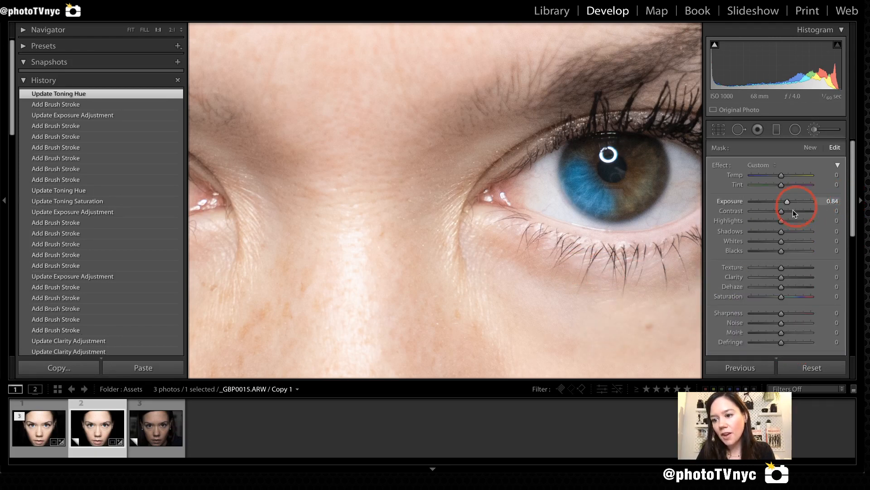
left_click(813, 297)
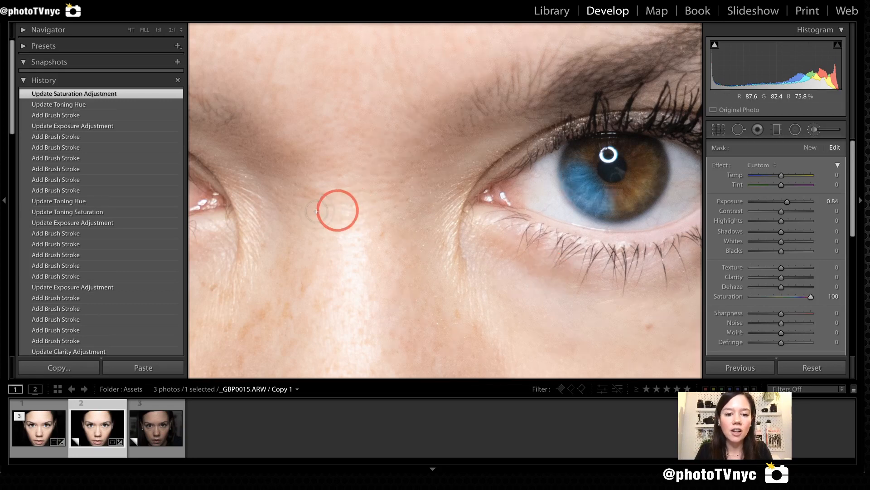
left_click_drag(313, 212, 559, 209)
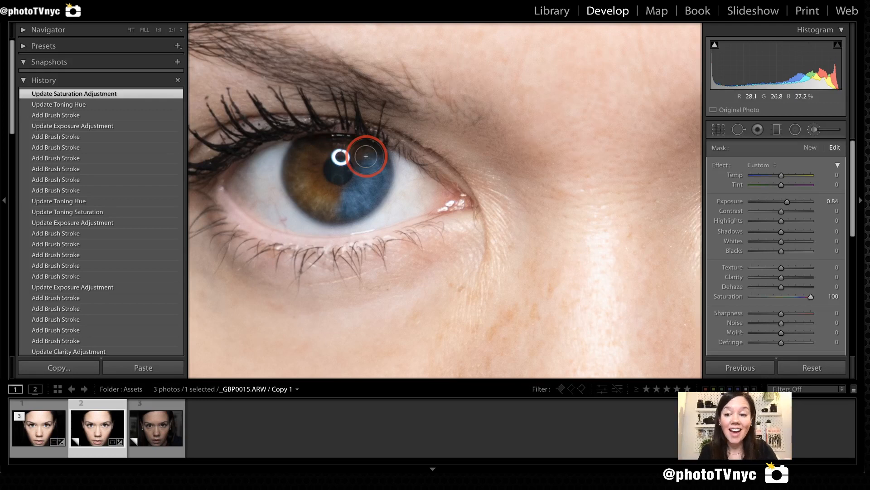
left_click_drag(366, 156, 367, 155)
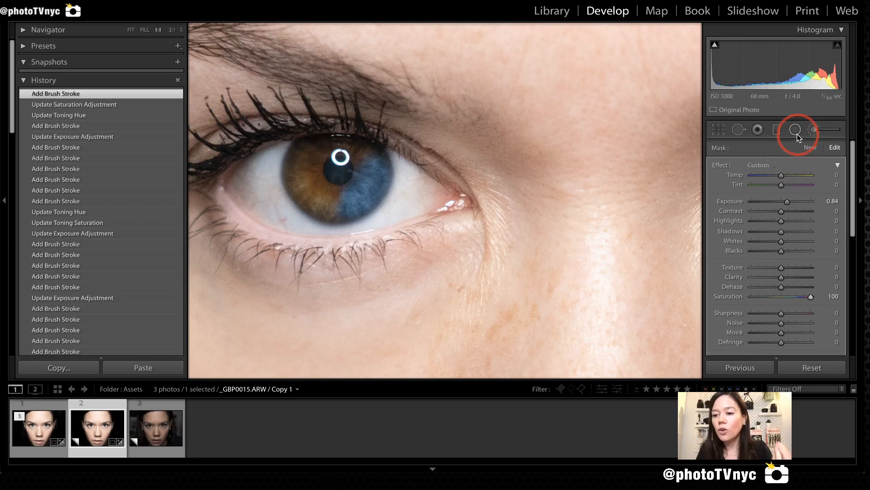
Step: Create a new brush mask with all sliders reset and exposure -1.18, and paint the outer rims of both irises
left_click(809, 148)
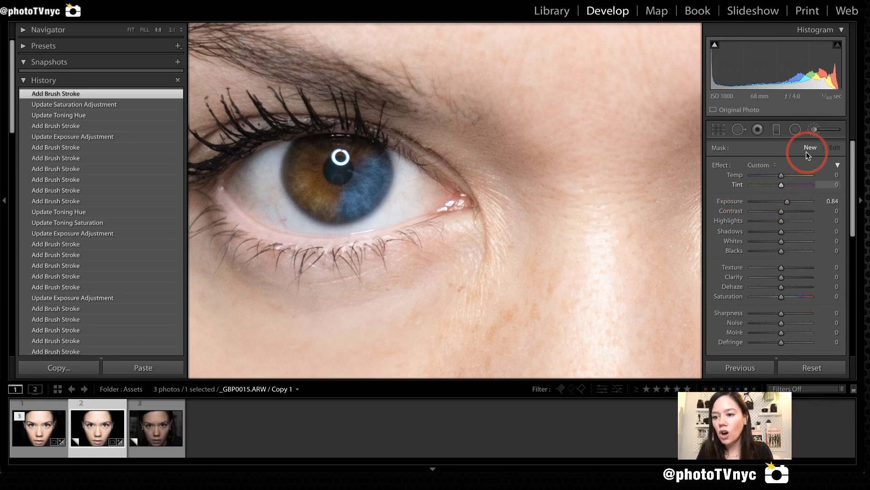
double_click(722, 166)
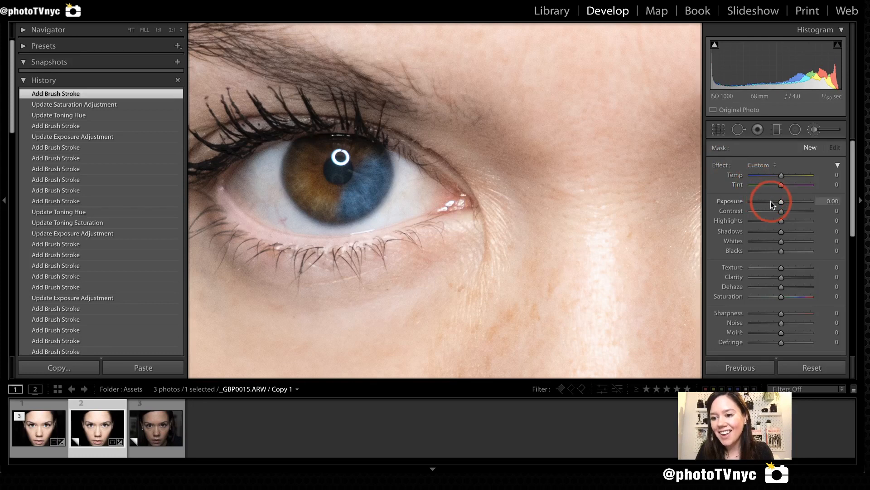
left_click_drag(779, 201, 770, 202)
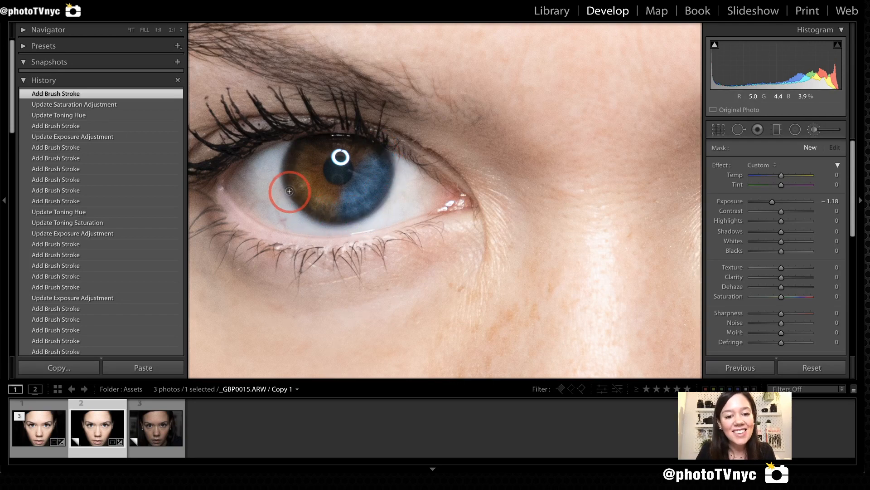
left_click(287, 177)
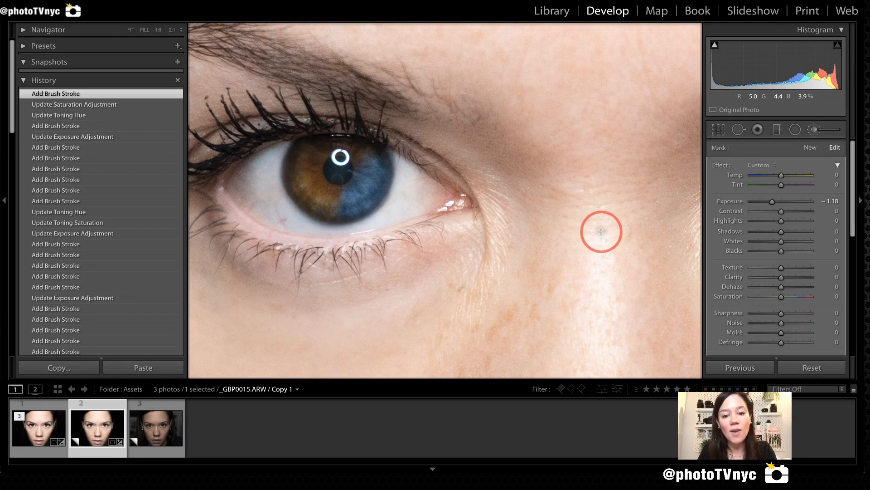
left_click_drag(605, 221, 306, 233)
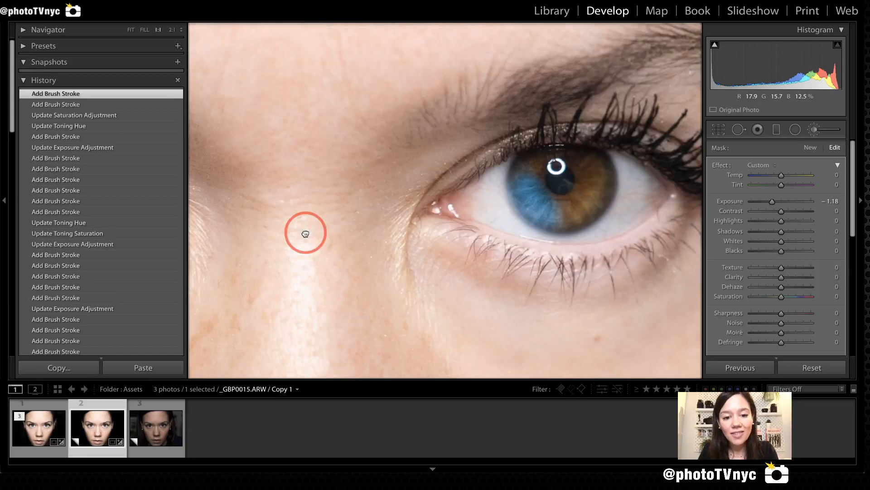
mouse_move(506, 180)
left_mouse_down()
mouse_move(543, 224)
mouse_move(573, 229)
mouse_move(593, 220)
mouse_move(616, 186)
mouse_move(606, 151)
mouse_move(604, 205)
mouse_move(576, 225)
mouse_move(552, 225)
mouse_move(520, 200)
mouse_move(519, 161)
mouse_move(508, 201)
mouse_move(513, 164)
mouse_move(518, 159)
mouse_move(520, 197)
mouse_move(533, 215)
mouse_move(581, 228)
mouse_move(609, 192)
mouse_move(600, 161)
left_mouse_up()
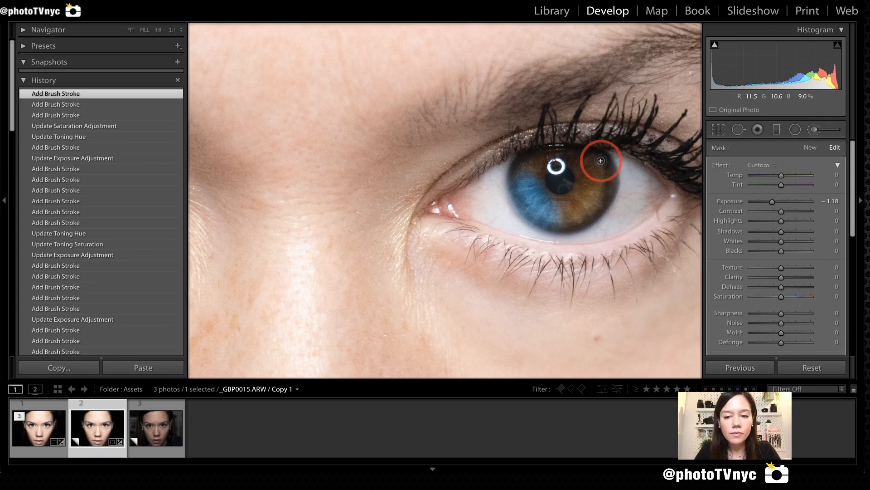
Step: Set the iris rim mask's exposure to -0.66, close the brush, and compare the whole portrait with its Before view
key("z")
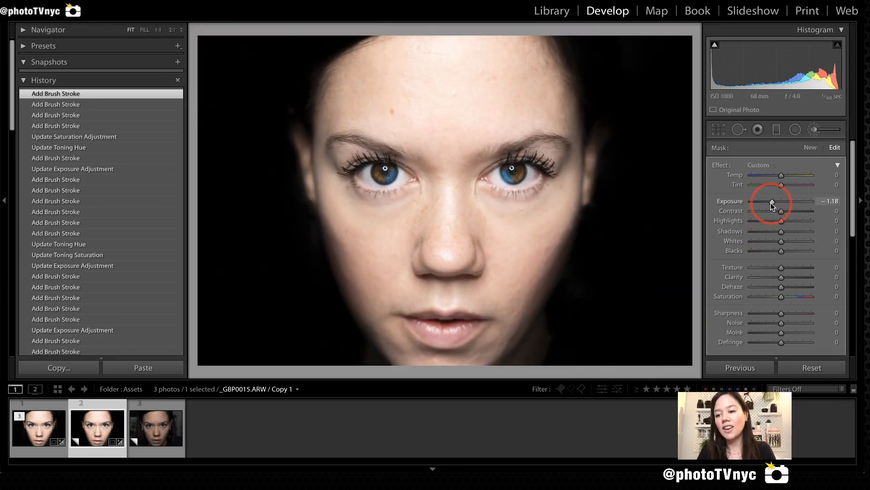
left_click_drag(772, 202, 776, 202)
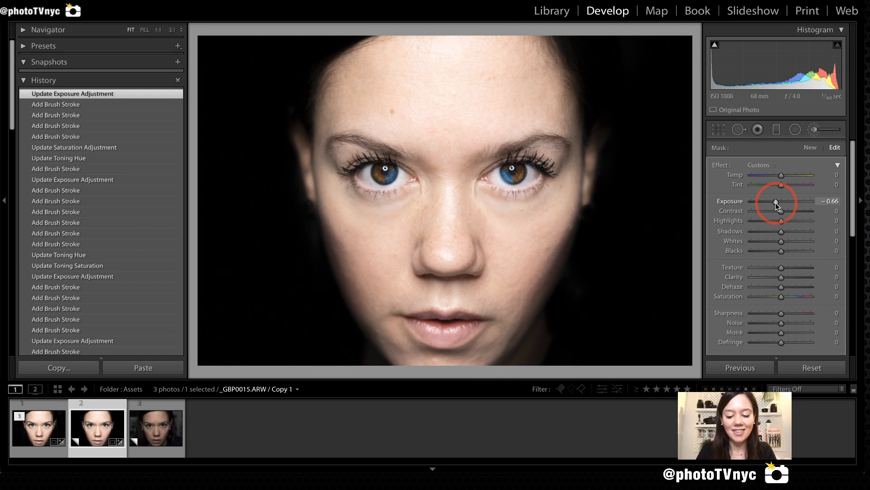
key("k")
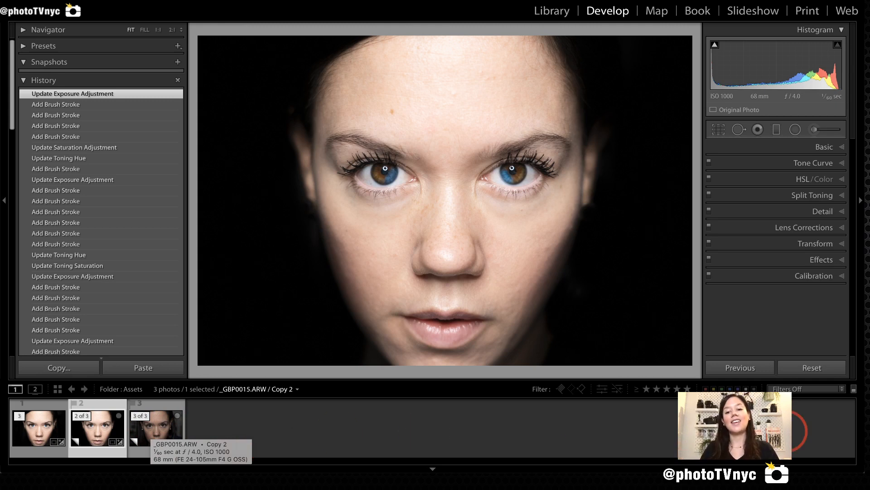
key("backslash")
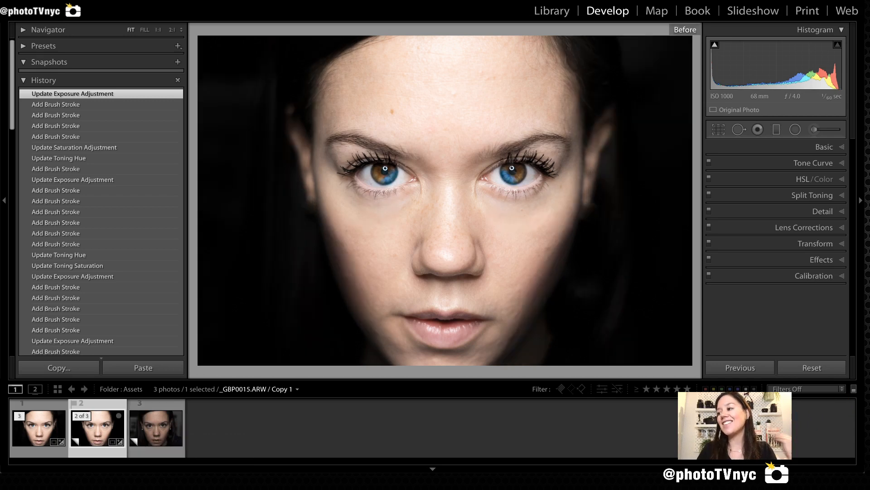